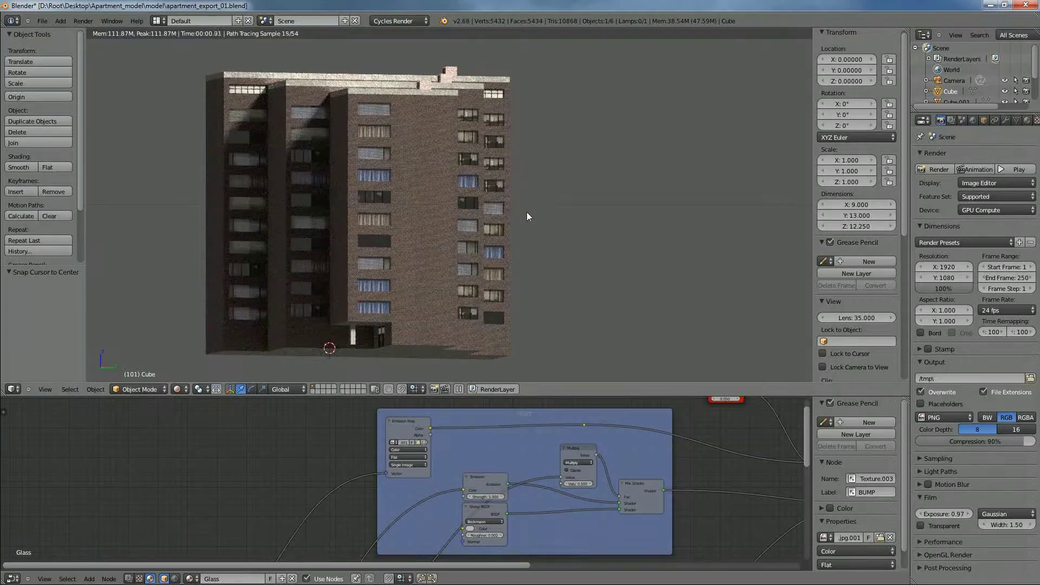
- Inspect the rendered brick building from several angles, returning twice to the straight front view
{"action": "middle_click_drag", "start_coordinate": [581, 191], "coordinate": [323, 174]}
{"action": "scroll", "coordinate": [383, 206], "scroll_direction": "down", "scroll_amount": 3}
{"action": "key", "text": "KP_1"}
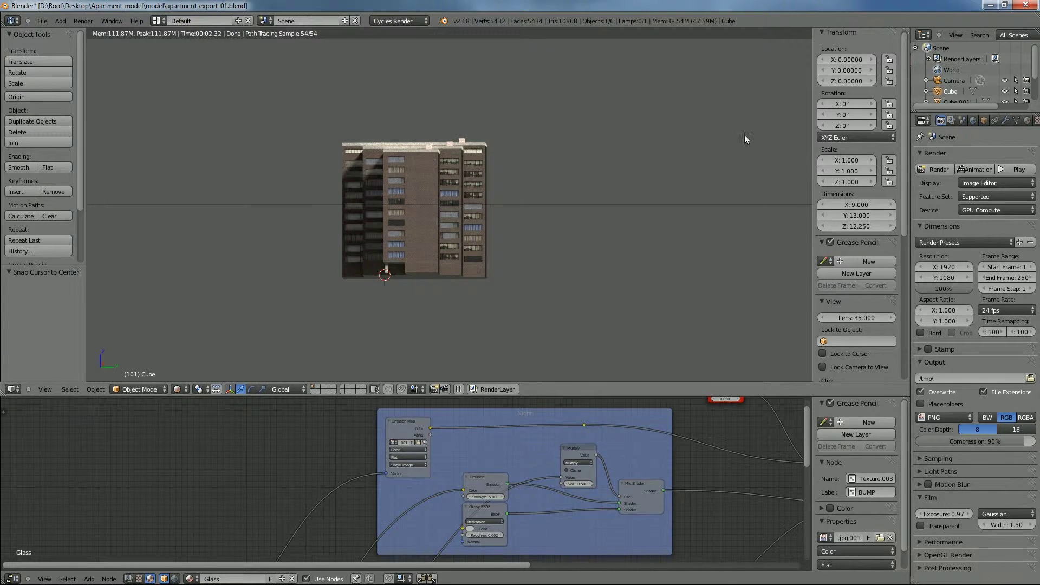
{"action": "scroll", "coordinate": [549, 181], "scroll_direction": "up", "scroll_amount": 3}
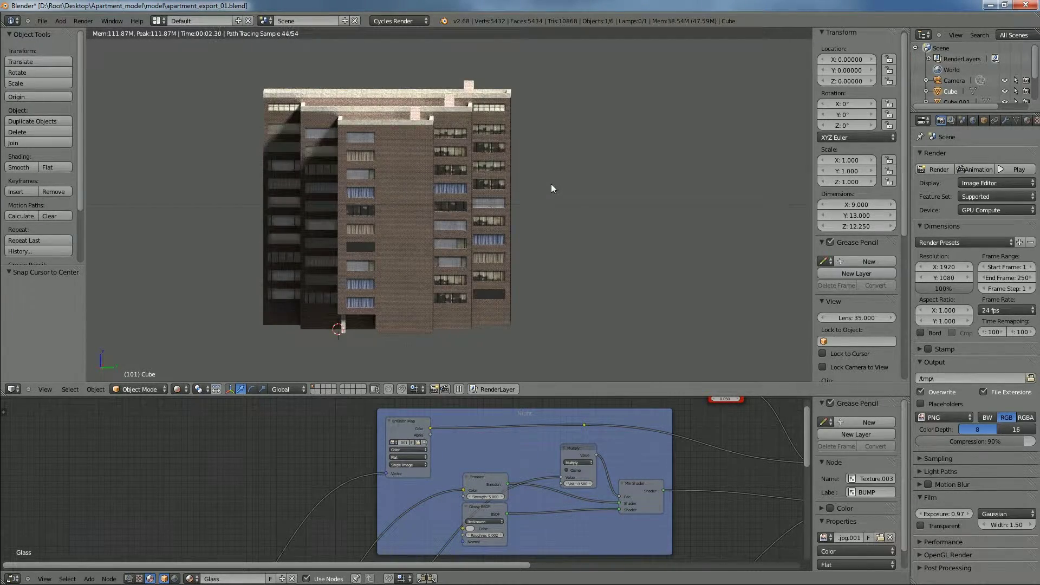
{"action": "middle_click_drag", "start_coordinate": [480, 184], "coordinate": [496, 186]}
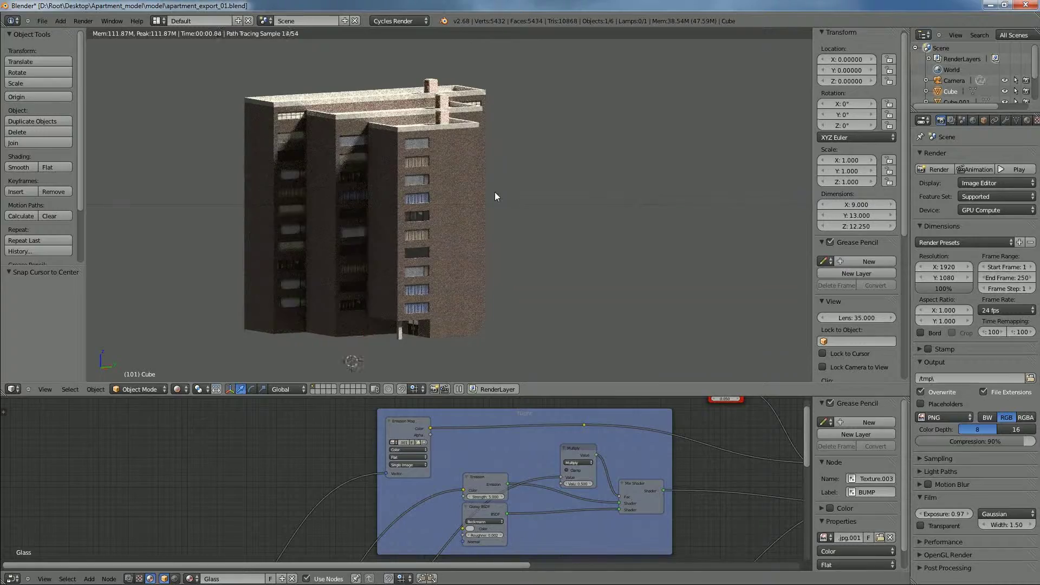
{"action": "scroll", "coordinate": [504, 187], "scroll_direction": "up", "scroll_amount": 2}
{"action": "key", "text": "KP_1"}
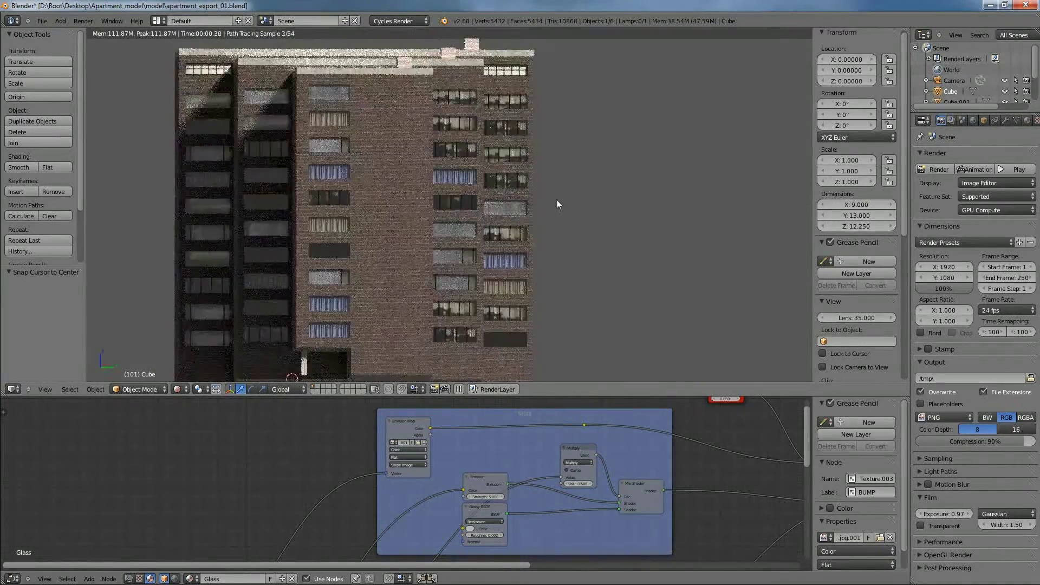
{"action": "middle_click_drag", "start_coordinate": [519, 176], "coordinate": [605, 216]}
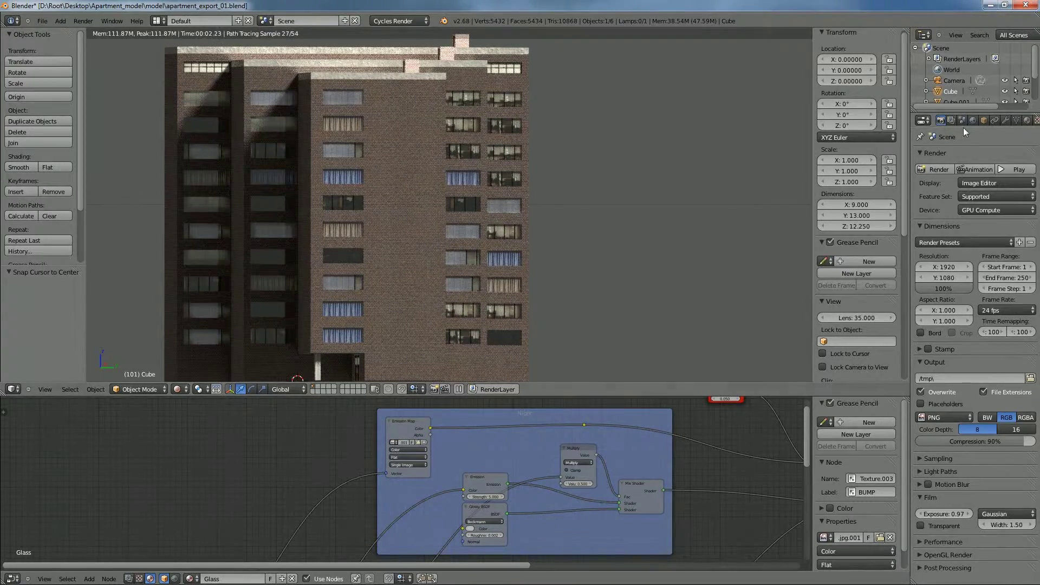
{"action": "scroll", "coordinate": [700, 154], "scroll_direction": "down", "scroll_amount": 3}
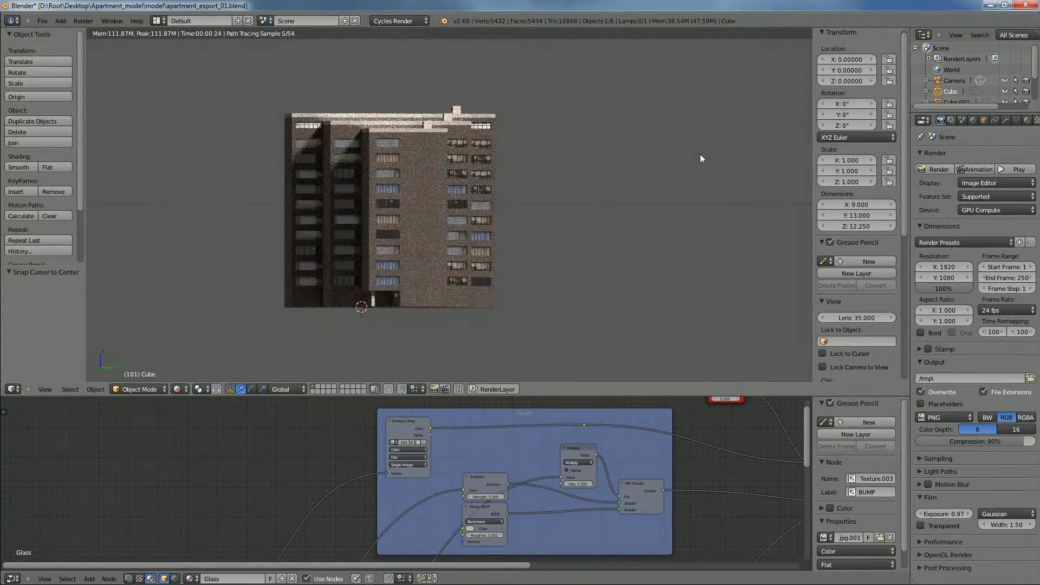
{"action": "middle_click_drag", "start_coordinate": [594, 173], "coordinate": [603, 178]}
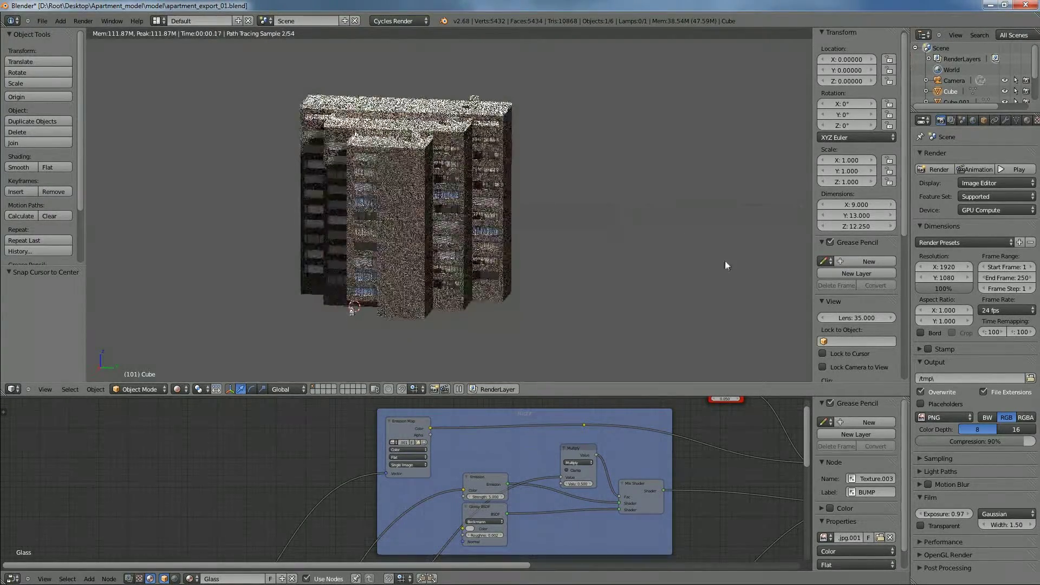
{"action": "scroll", "coordinate": [864, 260], "scroll_direction": "down", "scroll_amount": 5}
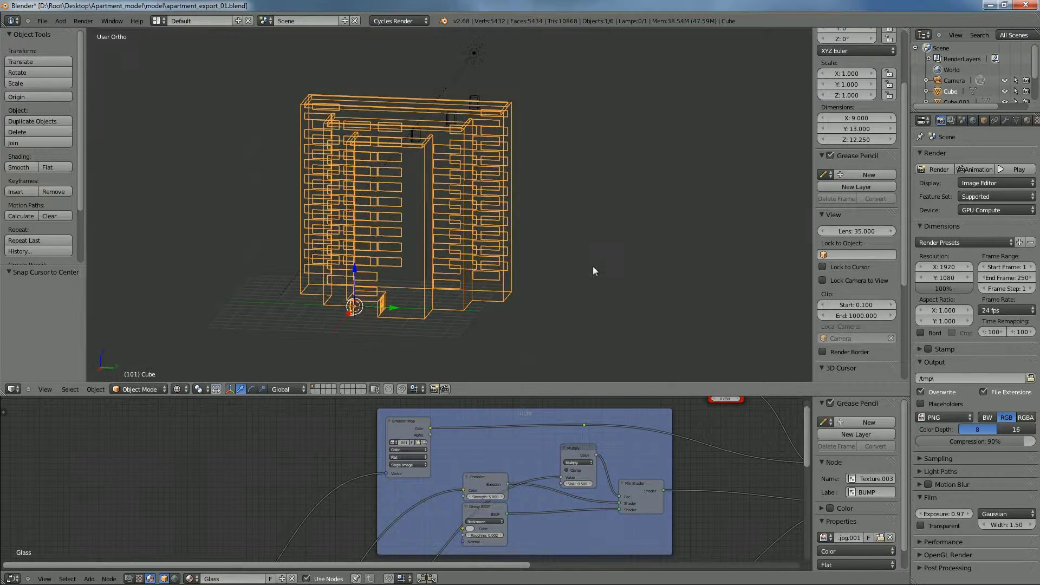
- Switch the viewport from Rendered to Solid shading and orbit in User Ortho
{"action": "key", "text": "KP_5"}
{"action": "key", "text": "z"}
{"action": "key", "text": "z"}
{"action": "mouse_move", "coordinate": [523, 244]}
{"action": "middle_mouse_down"}
{"action": "mouse_move", "coordinate": [492, 255]}
{"action": "mouse_move", "coordinate": [481, 244]}
{"action": "mouse_move", "coordinate": [511, 251]}
{"action": "middle_mouse_up"}
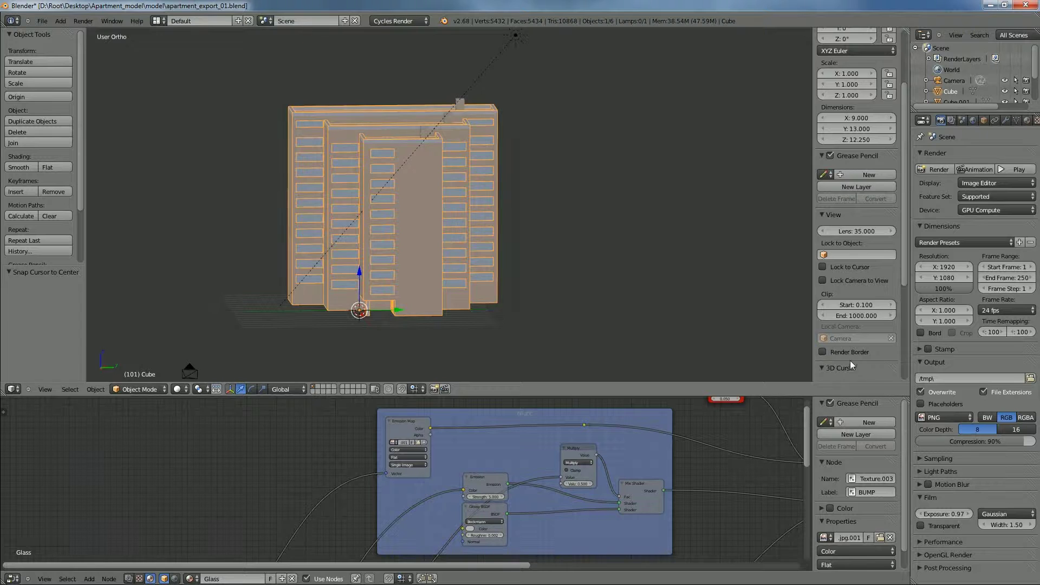
- Add a background image entry in the N panel with a Movie Clip source
{"action": "scroll", "coordinate": [851, 364], "scroll_direction": "down", "scroll_amount": 6}
{"action": "scroll", "coordinate": [867, 319], "scroll_direction": "down", "scroll_amount": 2}
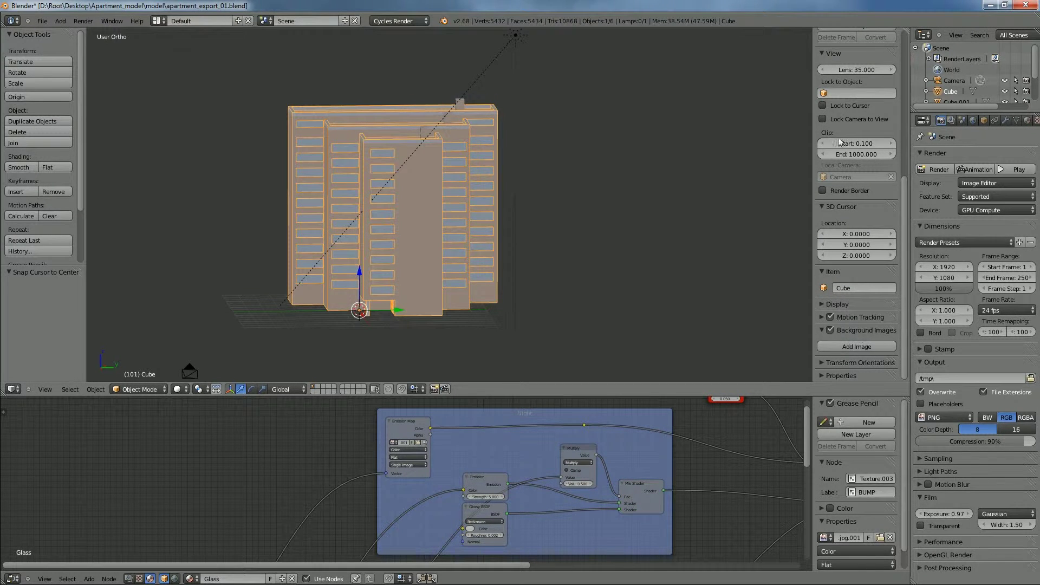
{"action": "scroll", "coordinate": [844, 200], "scroll_direction": "up", "scroll_amount": 1}
{"action": "scroll", "coordinate": [863, 331], "scroll_direction": "down", "scroll_amount": 1}
{"action": "left_click", "coordinate": [866, 351]}
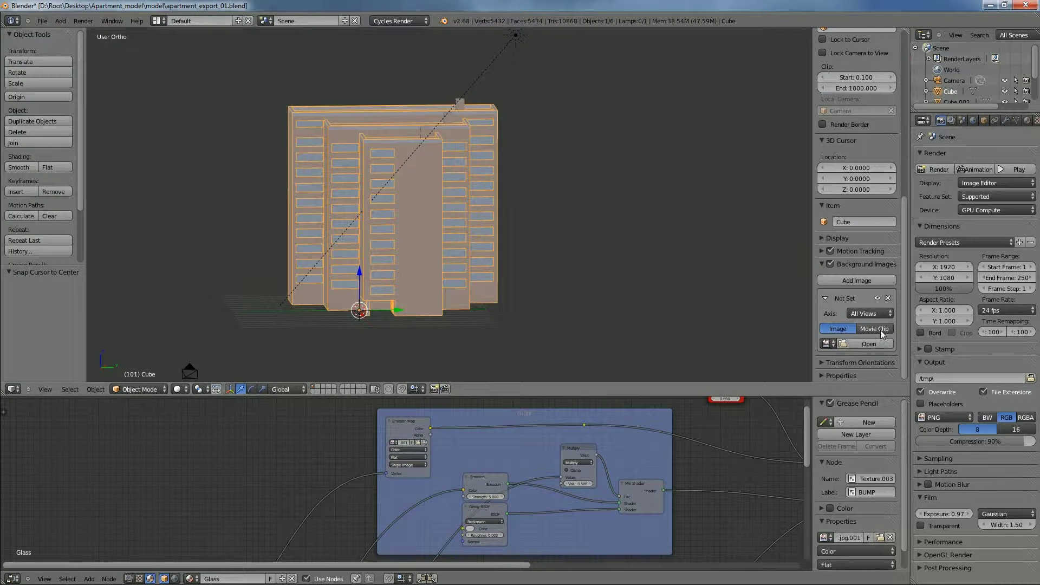
{"action": "left_click", "coordinate": [874, 328]}
- Bring up the file browser to choose the background clip
{"action": "scroll", "coordinate": [855, 344], "scroll_direction": "down", "scroll_amount": 3}
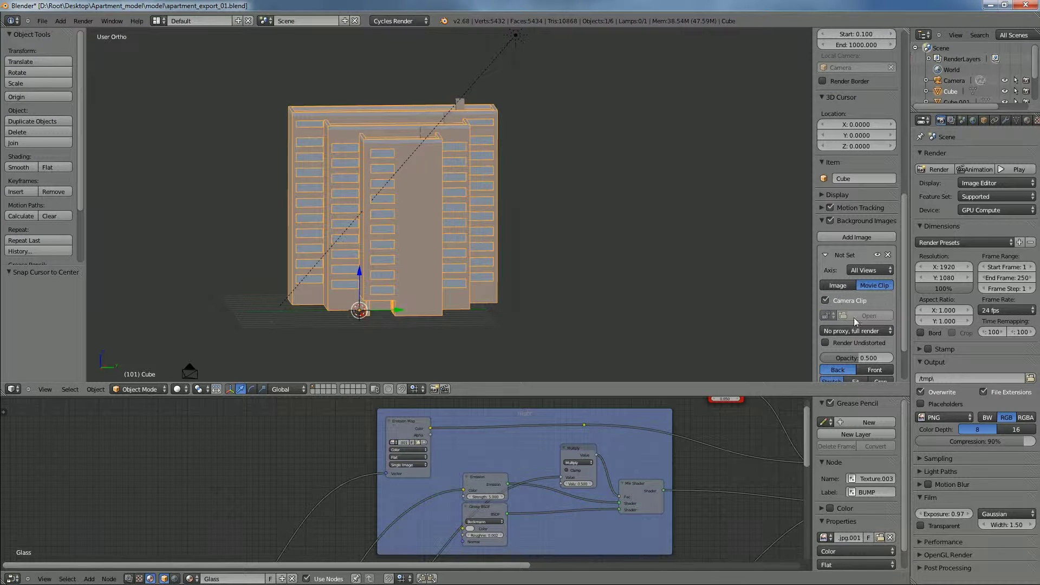
{"action": "scroll", "coordinate": [855, 344], "scroll_direction": "down", "scroll_amount": 3}
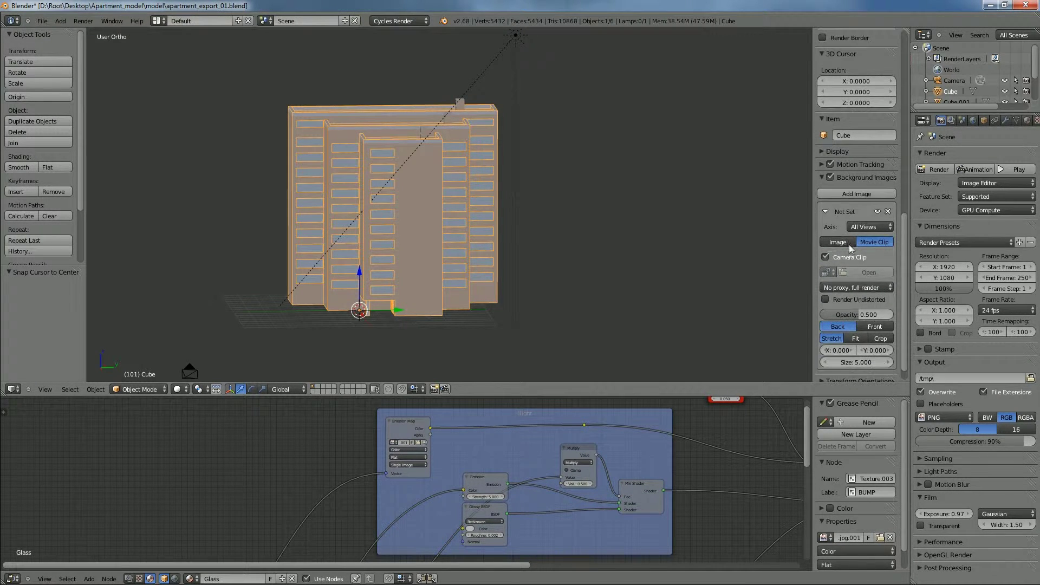
{"action": "left_click", "coordinate": [858, 273]}
- Load DSC_0031.MOV from the Apartment_model\composite folder as the background clip
{"action": "left_click", "coordinate": [55, 235]}
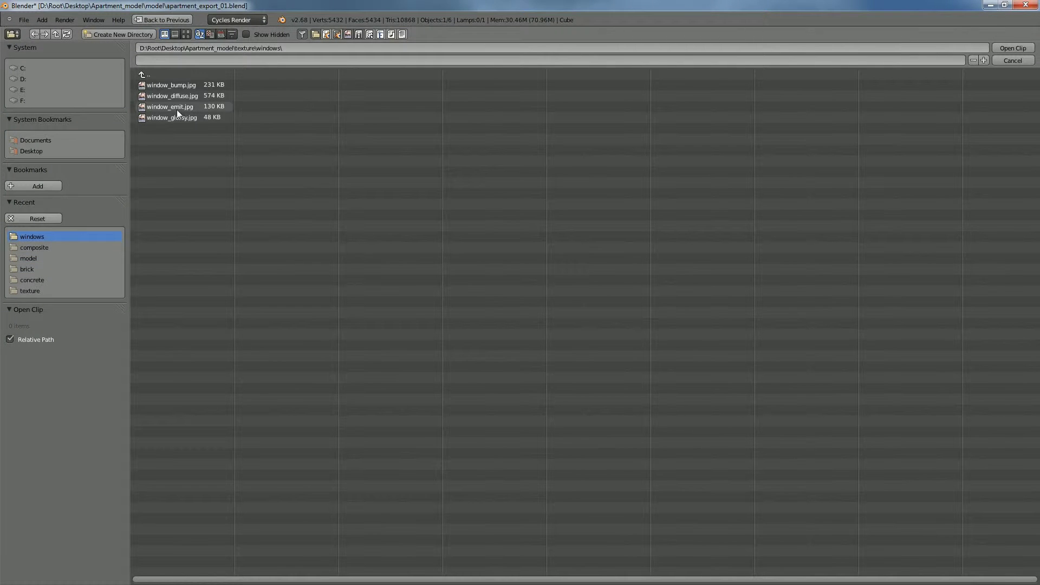
{"action": "left_click", "coordinate": [150, 73]}
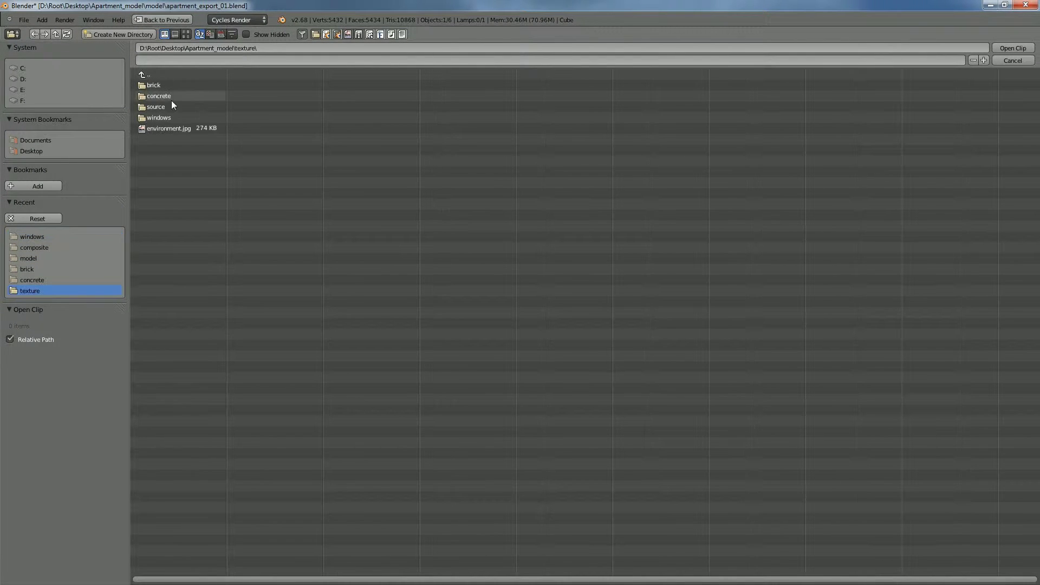
{"action": "left_click", "coordinate": [162, 77]}
{"action": "left_click", "coordinate": [171, 86]}
{"action": "left_click", "coordinate": [174, 95]}
{"action": "key", "text": "Return"}
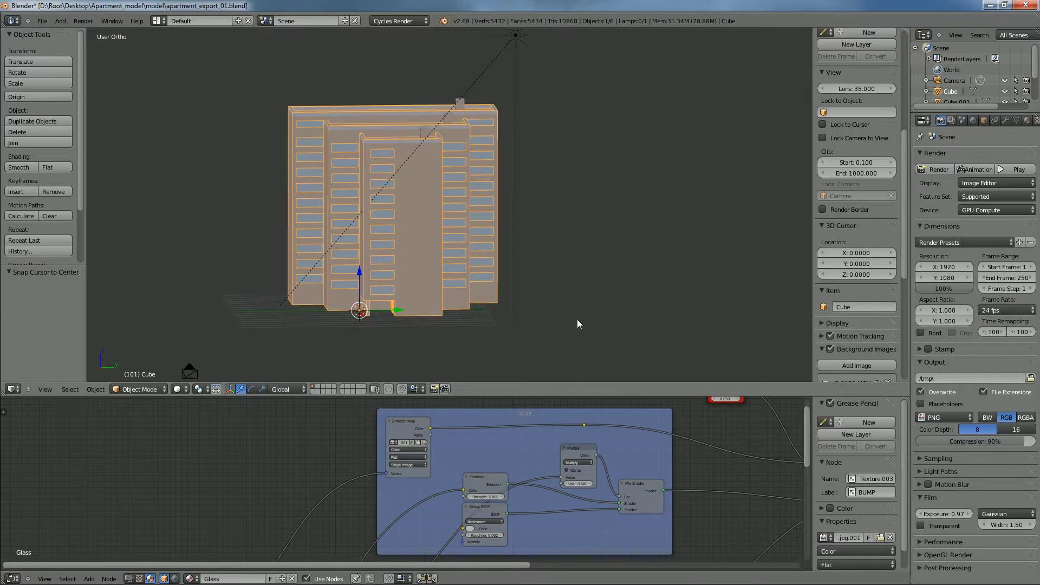
- View through the scene camera with Camera Clip footage showing behind the building
{"action": "key", "text": "KP_0"}
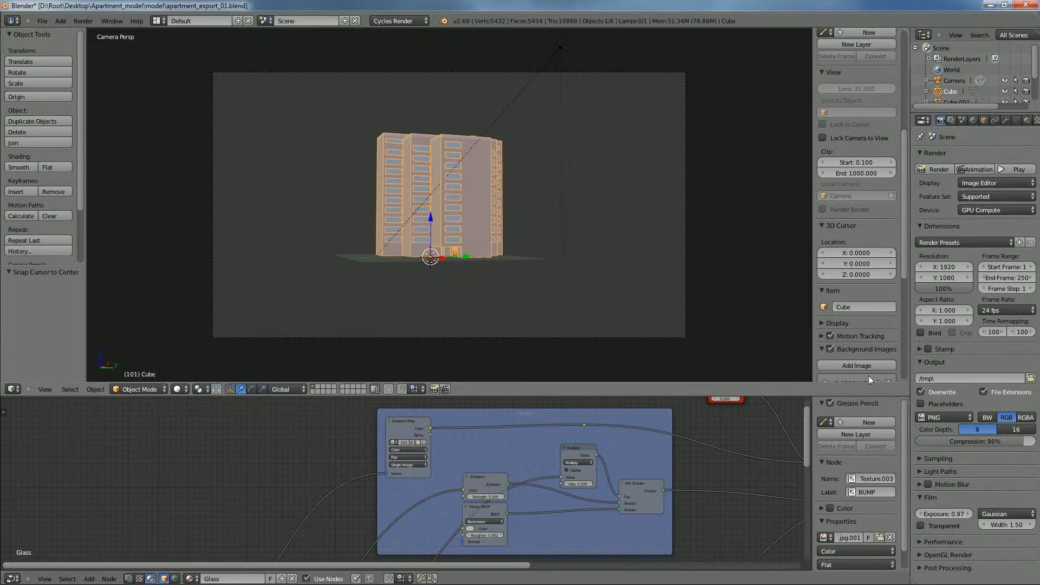
{"action": "scroll", "coordinate": [850, 349], "scroll_direction": "down", "scroll_amount": 4}
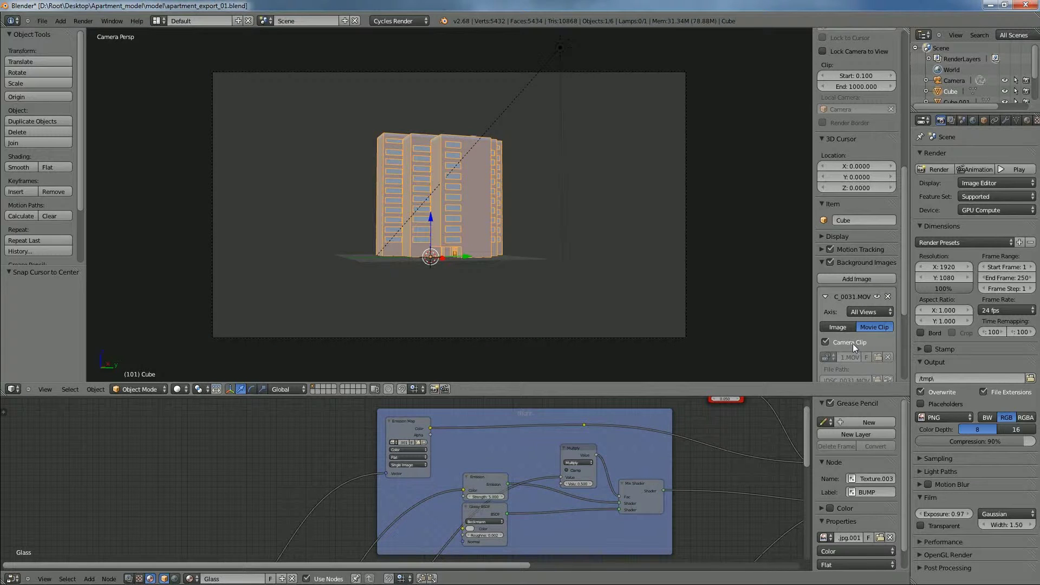
{"action": "left_click", "coordinate": [848, 343]}
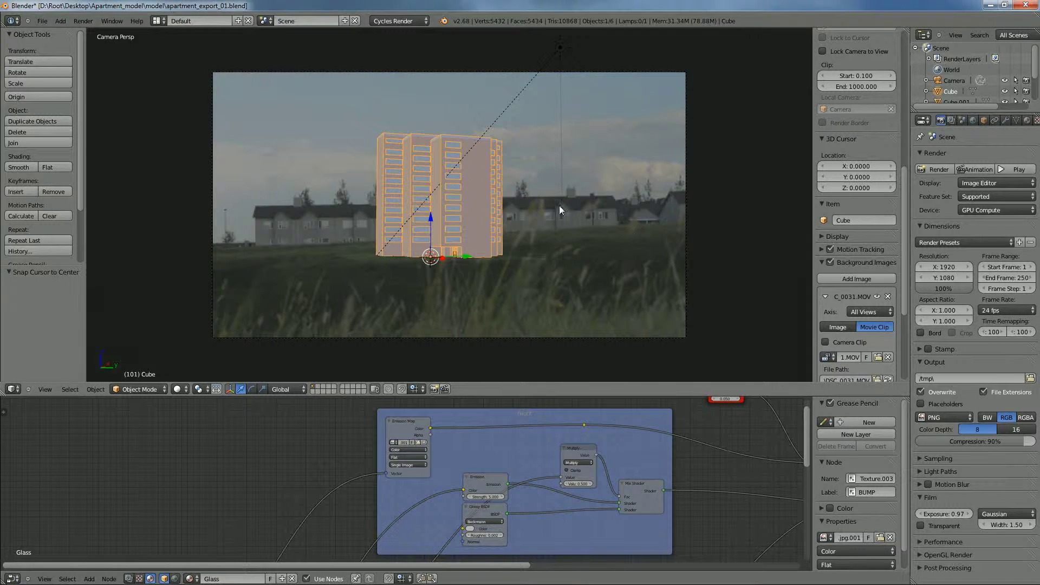
{"action": "left_click", "coordinate": [12, 578]}
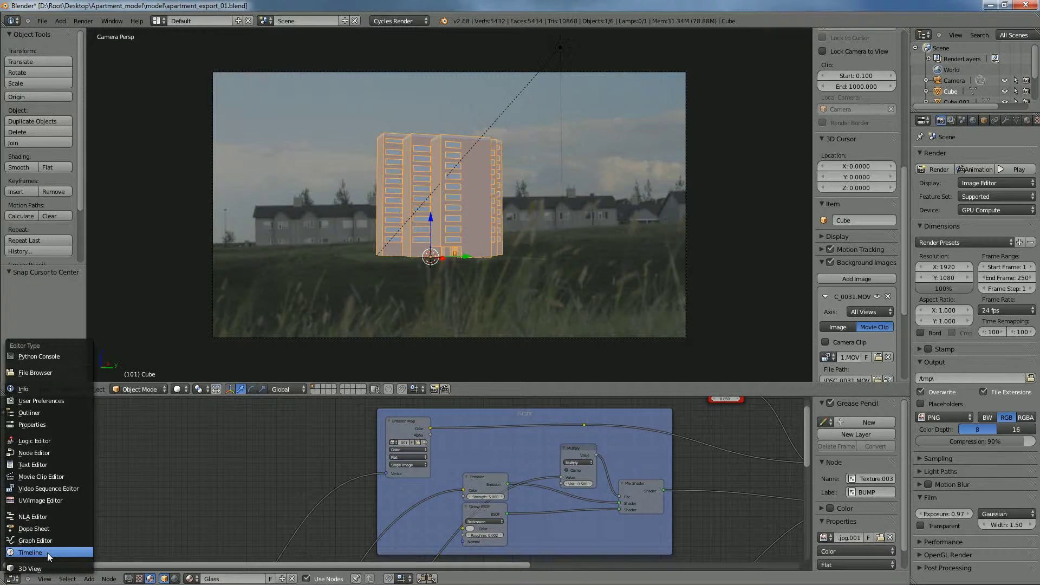
- Turn the lower node area into a Timeline and scrub the footage to around frame 402
{"action": "left_click", "coordinate": [47, 552]}
{"action": "left_click_drag", "start_coordinate": [431, 461], "coordinate": [784, 507]}
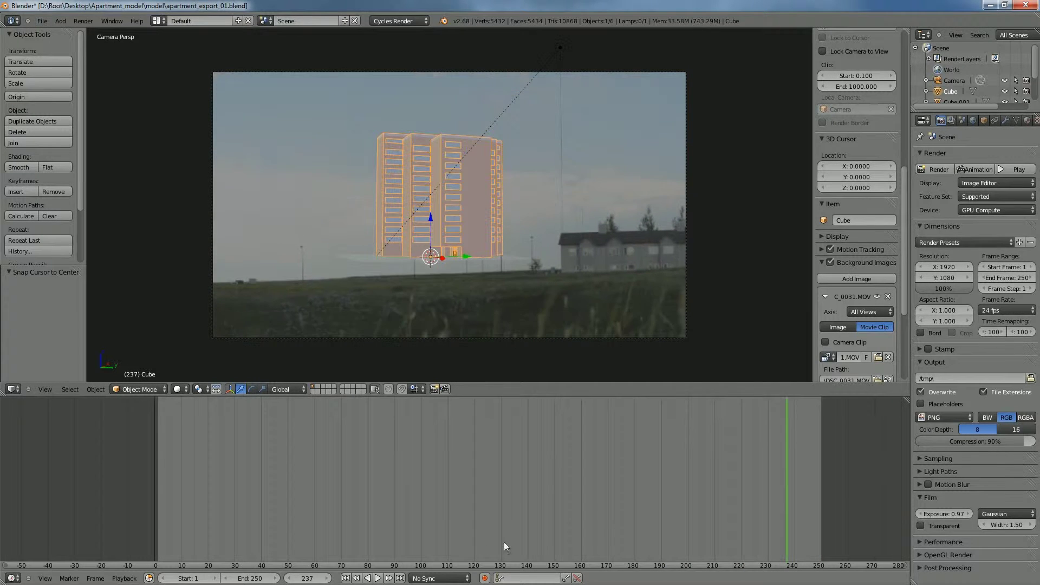
{"action": "scroll", "coordinate": [746, 521], "scroll_direction": "down", "scroll_amount": 5}
{"action": "left_click_drag", "start_coordinate": [616, 499], "coordinate": [783, 536]}
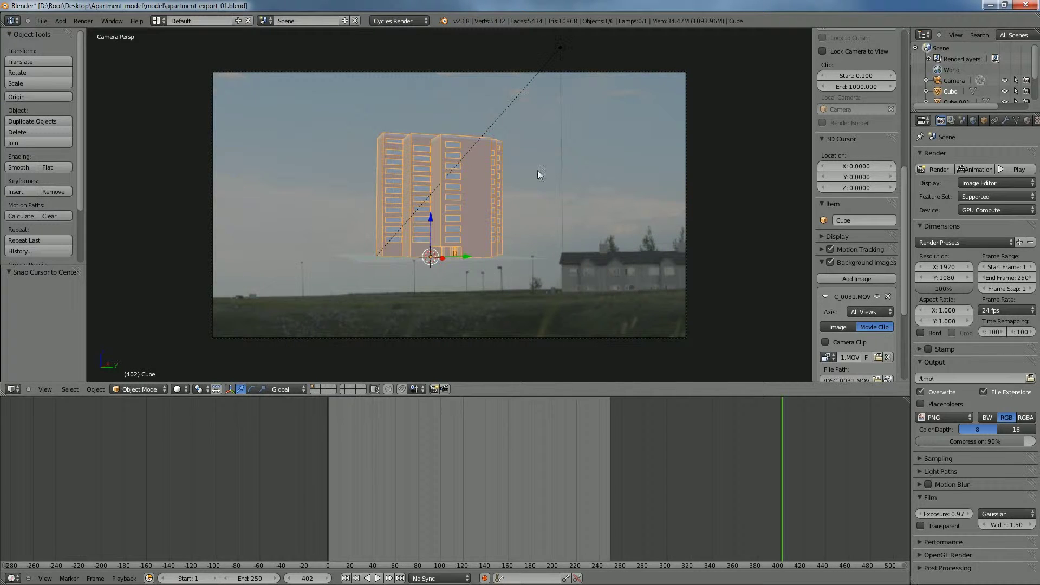
{"action": "scroll", "coordinate": [519, 241], "scroll_direction": "down", "scroll_amount": 4}
- Fit the camera frame to the viewport and return to camera view
{"action": "key", "text": "Home"}
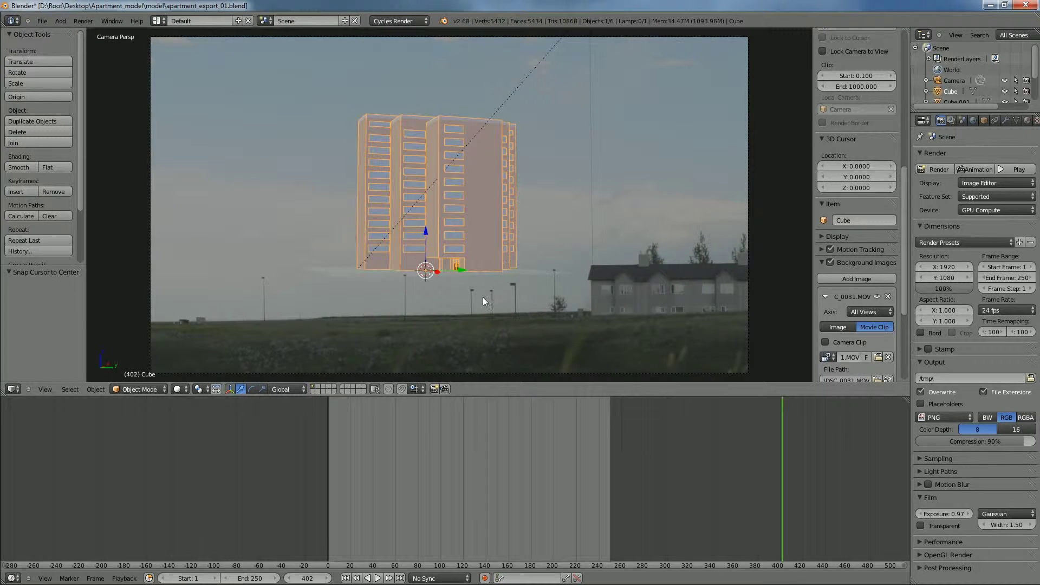
{"action": "middle_click_drag", "start_coordinate": [495, 287], "coordinate": [482, 294]}
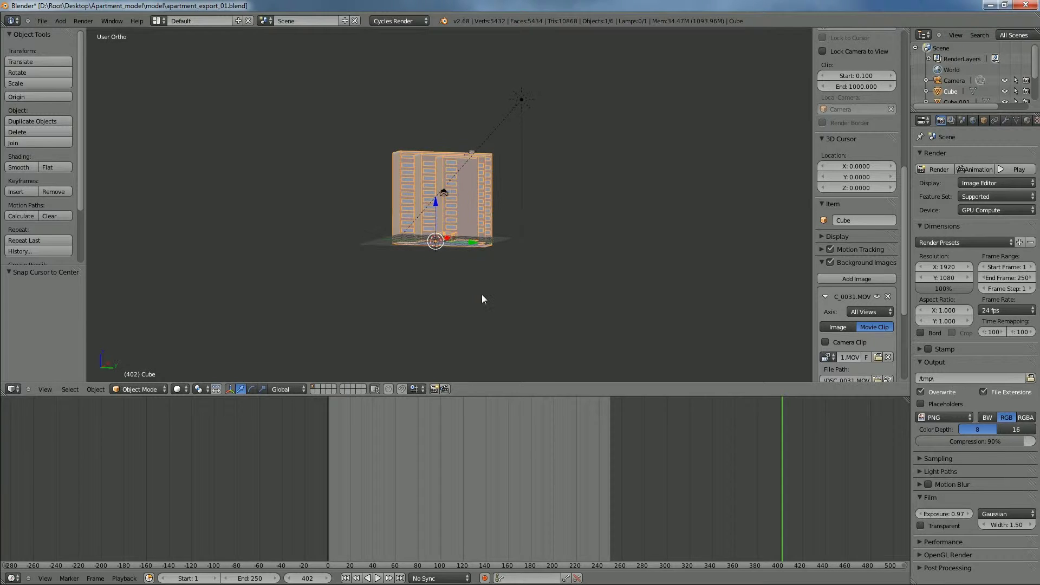
{"action": "key", "text": "KP_0"}
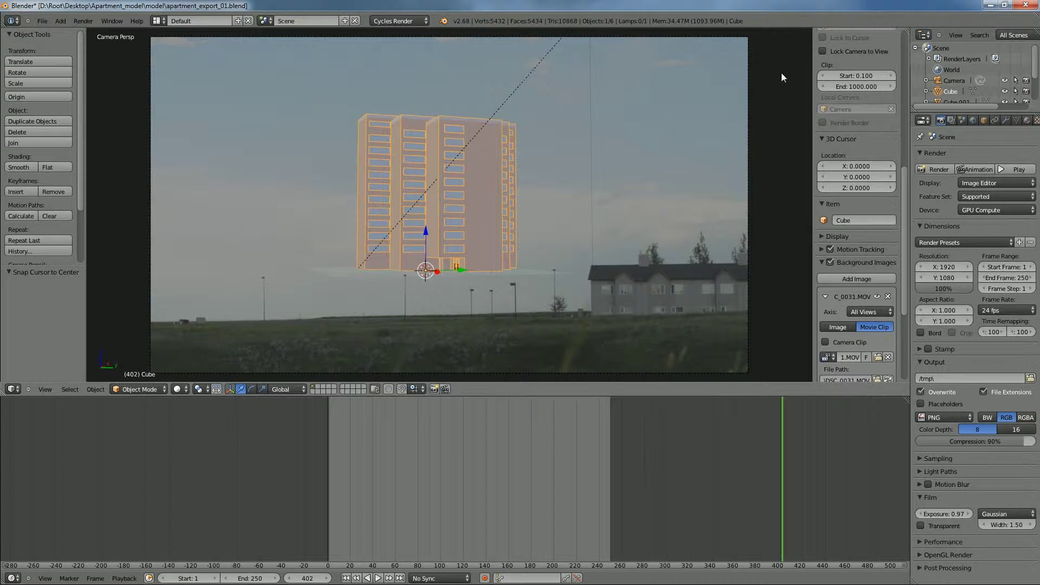
{"action": "scroll", "coordinate": [854, 109], "scroll_direction": "up", "scroll_amount": 3}
- Lock the camera to the view, reframe the building lower and smaller, and show the Cube's modifiers
{"action": "left_click", "coordinate": [845, 119]}
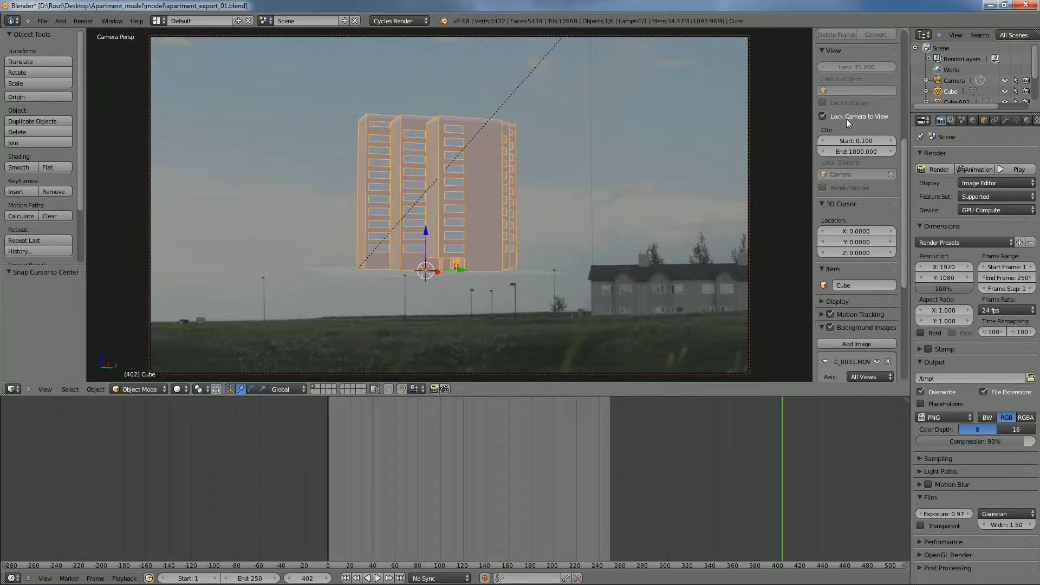
{"action": "middle_click_drag", "start_coordinate": [519, 200], "coordinate": [464, 251]}
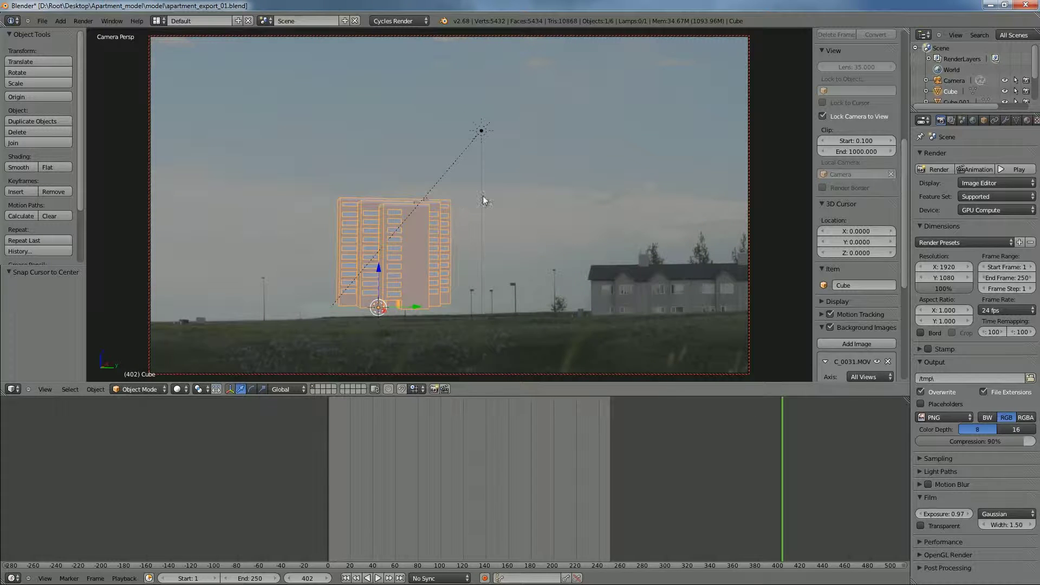
{"action": "scroll", "coordinate": [975, 120], "scroll_direction": "down", "scroll_amount": 1}
{"action": "scroll", "coordinate": [975, 120], "scroll_direction": "down", "scroll_amount": 1}
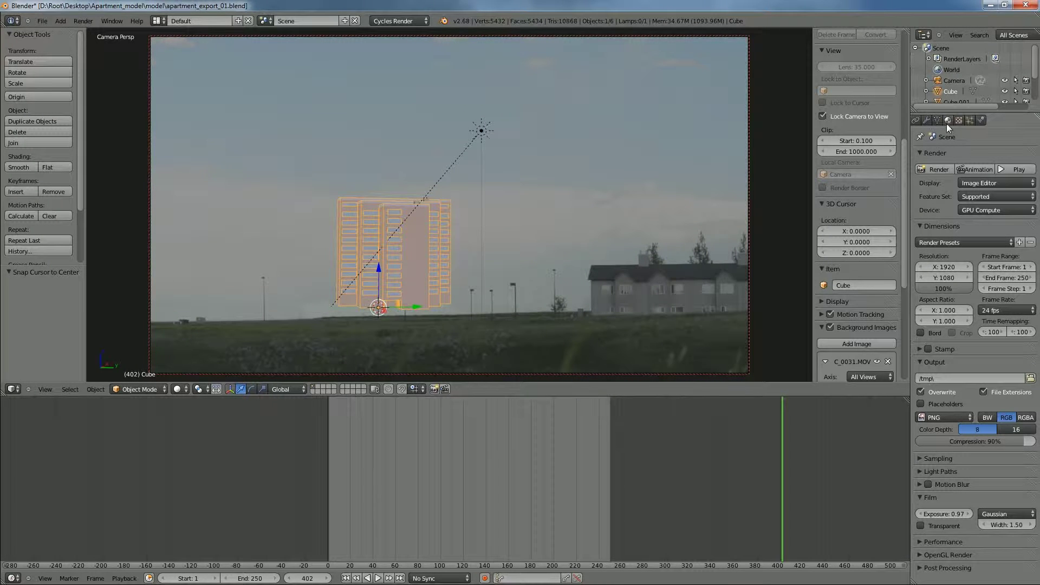
{"action": "left_click", "coordinate": [987, 120]}
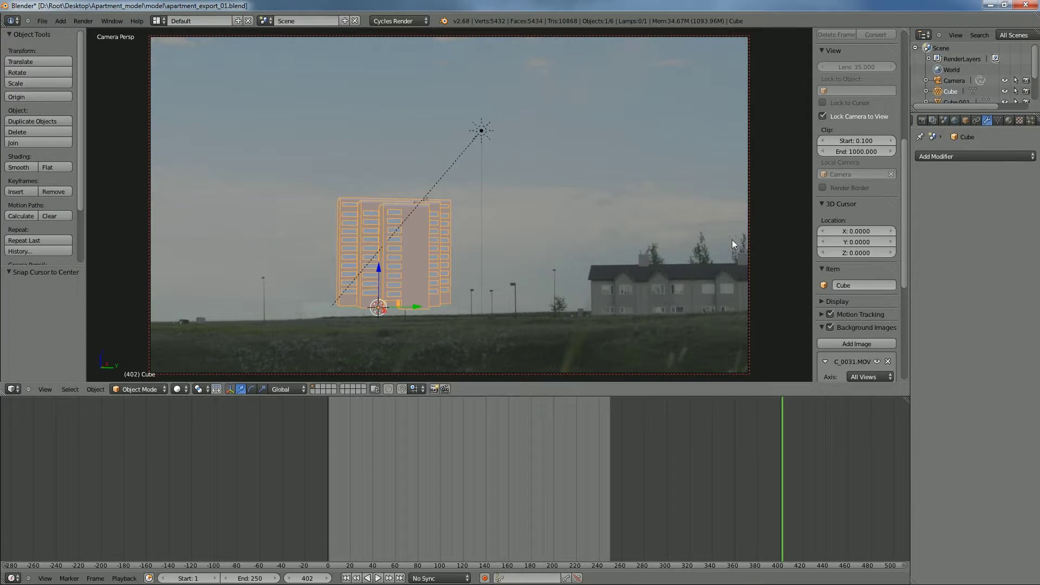
- Set the camera's focal length to 55 mm
{"action": "right_click", "coordinate": [750, 244]}
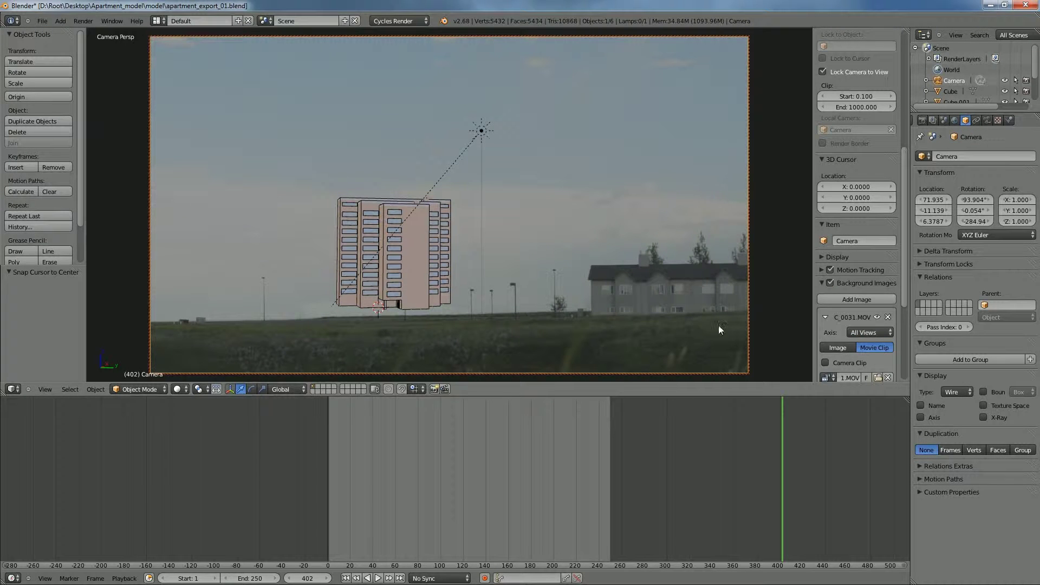
{"action": "left_click", "coordinate": [987, 120]}
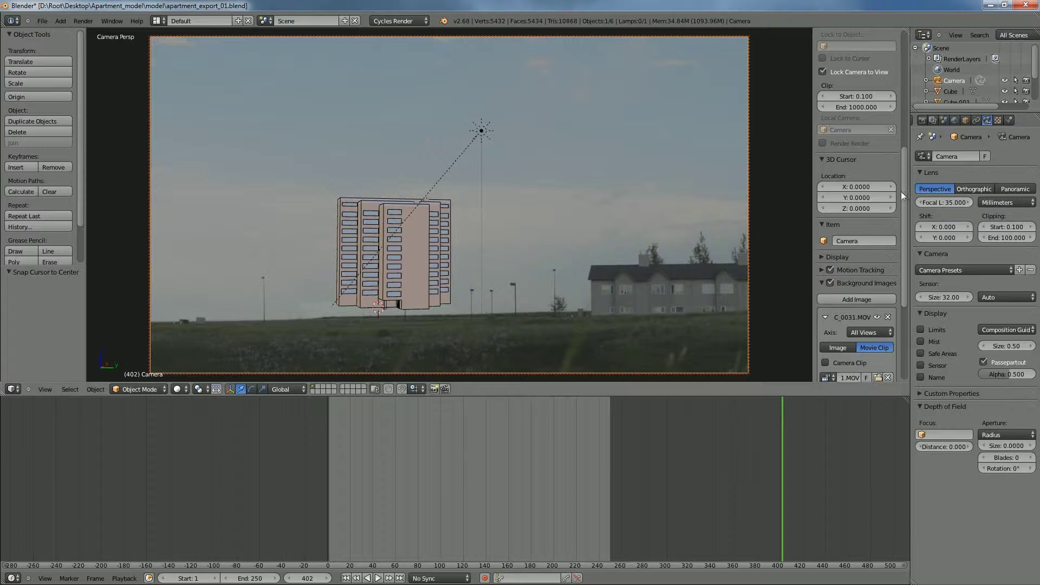
{"action": "left_click", "coordinate": [945, 202]}
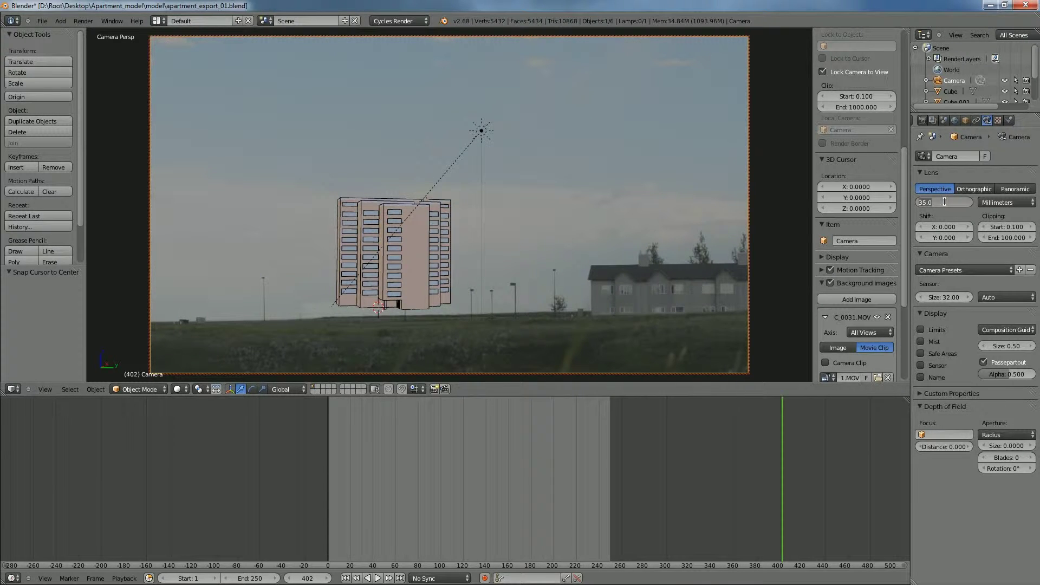
{"action": "type", "text": "55"}
{"action": "key", "text": "Return"}
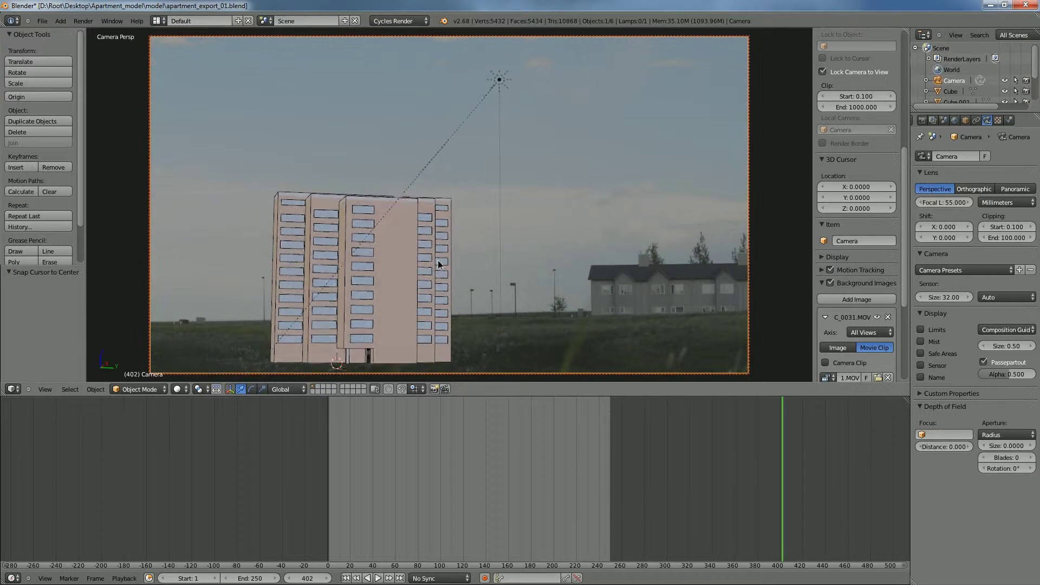
- Orbit the locked camera so the building's base sits on the field beside the houses
{"action": "middle_click_drag", "start_coordinate": [438, 262], "coordinate": [481, 266]}
{"action": "middle_click_drag", "start_coordinate": [625, 241], "coordinate": [634, 239]}
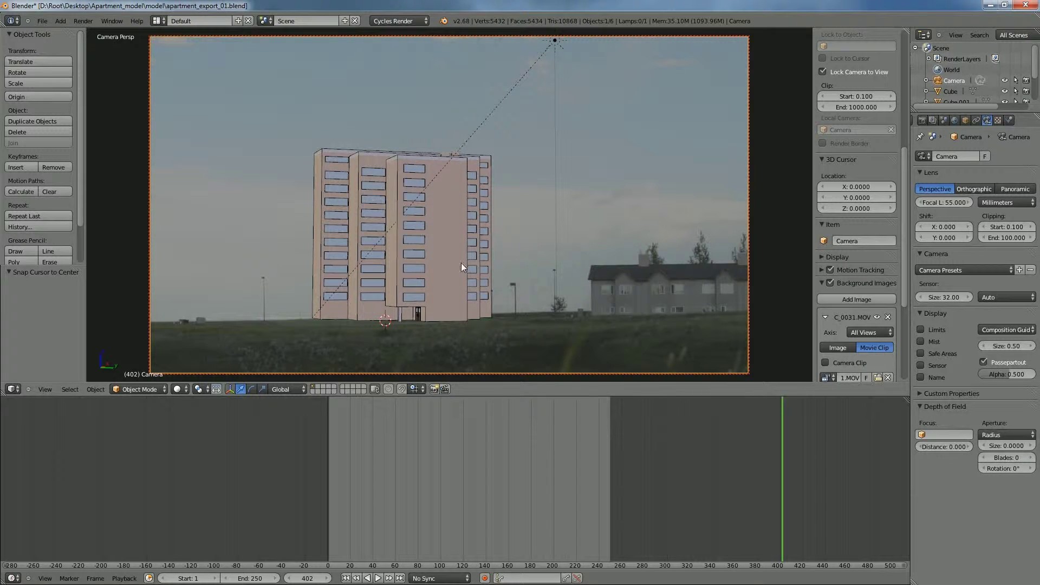
{"action": "middle_click_drag", "start_coordinate": [508, 293], "coordinate": [510, 291]}
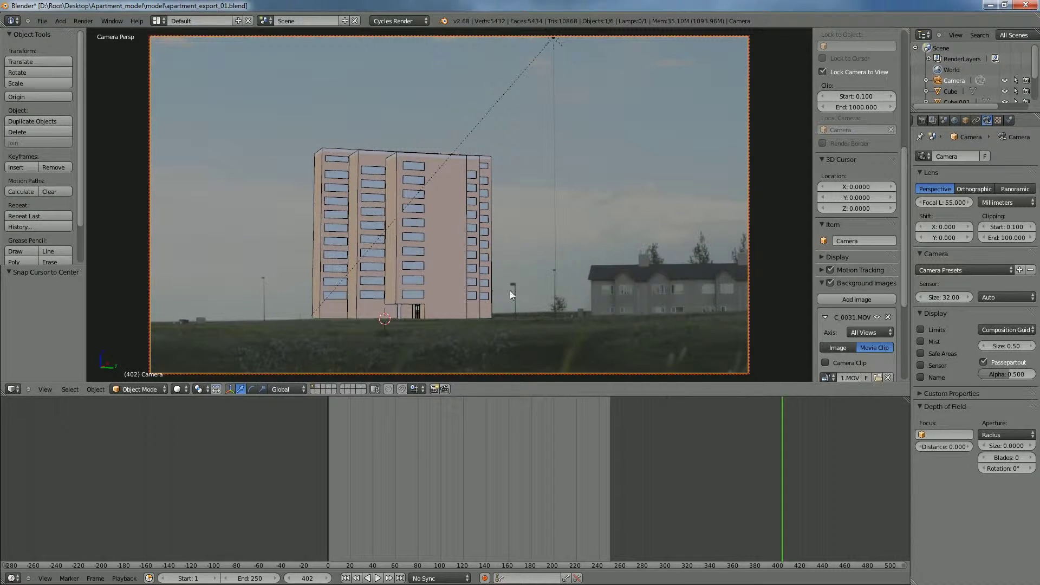
- Select the building mesh and set the scene unit system to Imperial
{"action": "right_click", "coordinate": [443, 284]}
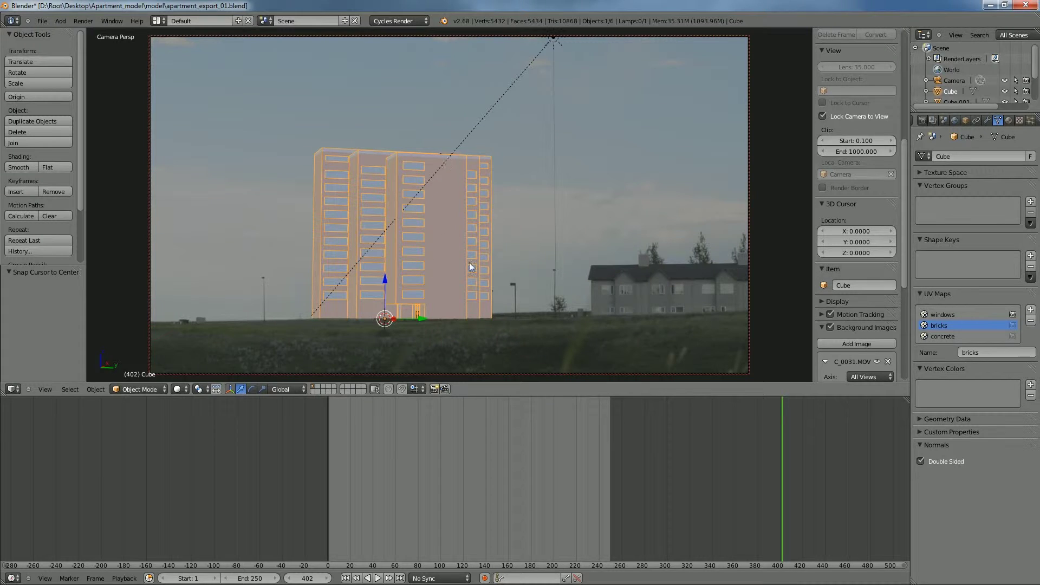
{"action": "left_click", "coordinate": [945, 122]}
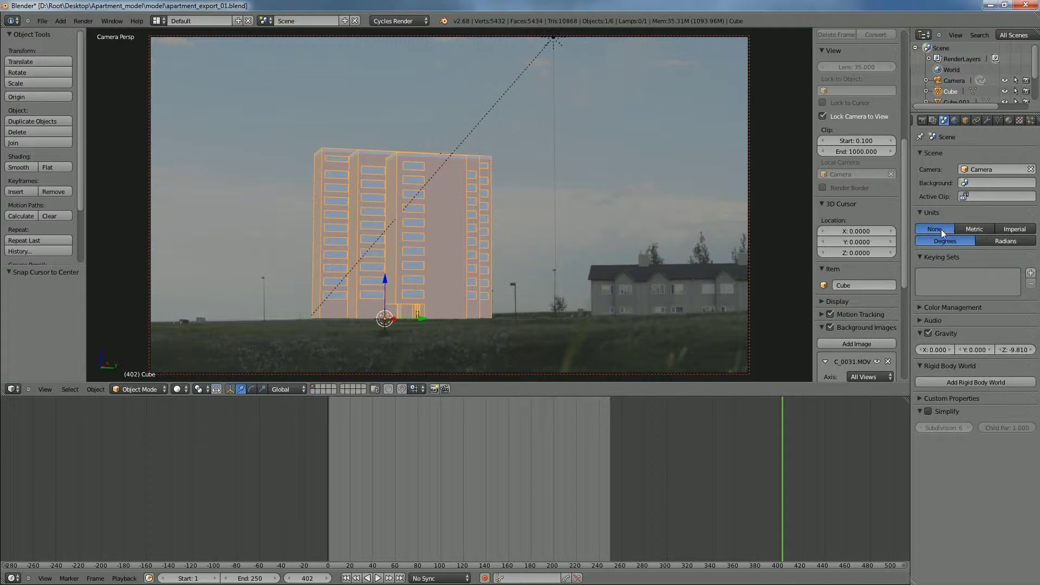
{"action": "left_click", "coordinate": [1016, 233]}
{"action": "left_click", "coordinate": [934, 231]}
{"action": "left_click", "coordinate": [1024, 232]}
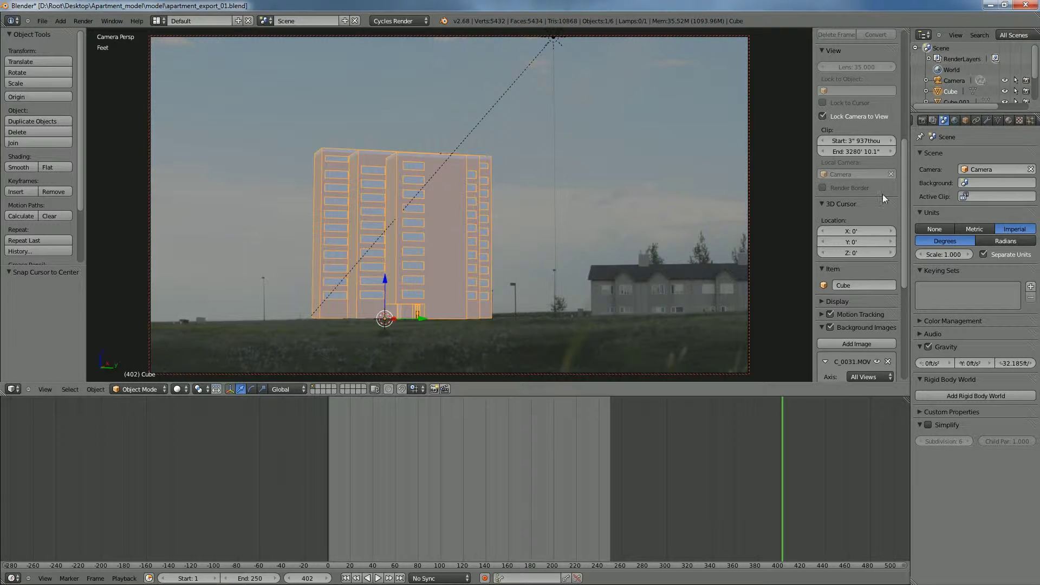
{"action": "scroll", "coordinate": [880, 198], "scroll_direction": "up", "scroll_amount": 12}
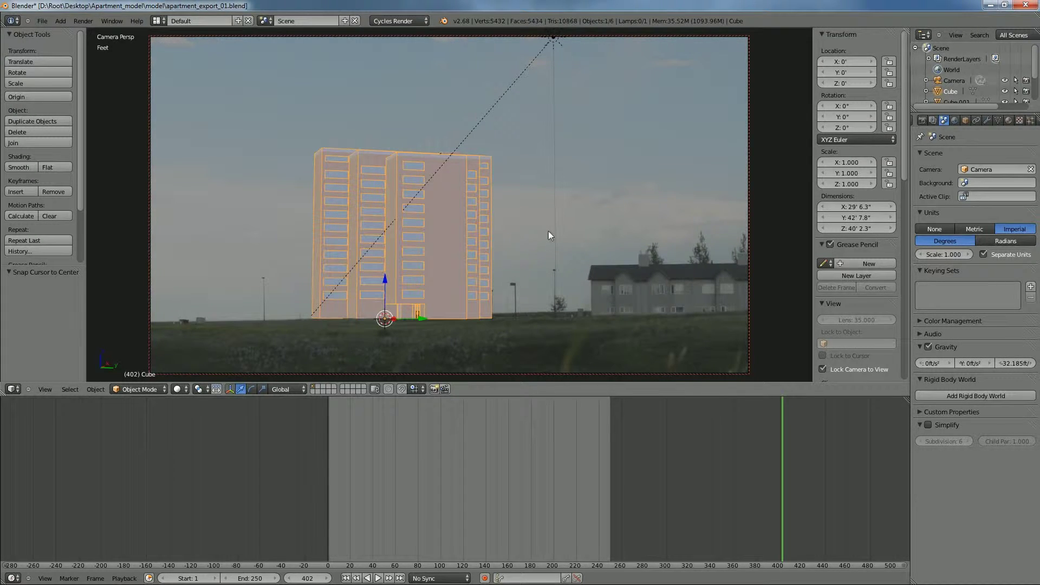
- Cancel the scale operation and uncheck Lock Camera to View
{"action": "key", "text": "s"}
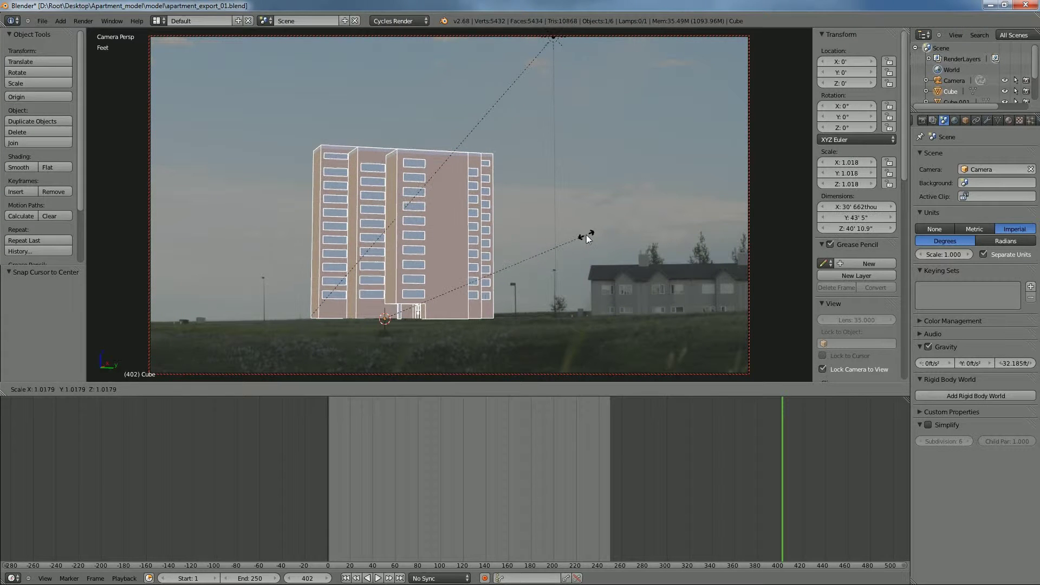
{"action": "key", "text": "Escape"}
{"action": "middle_click_drag", "start_coordinate": [392, 314], "coordinate": [423, 280]}
{"action": "scroll", "coordinate": [844, 343], "scroll_direction": "down", "scroll_amount": 8}
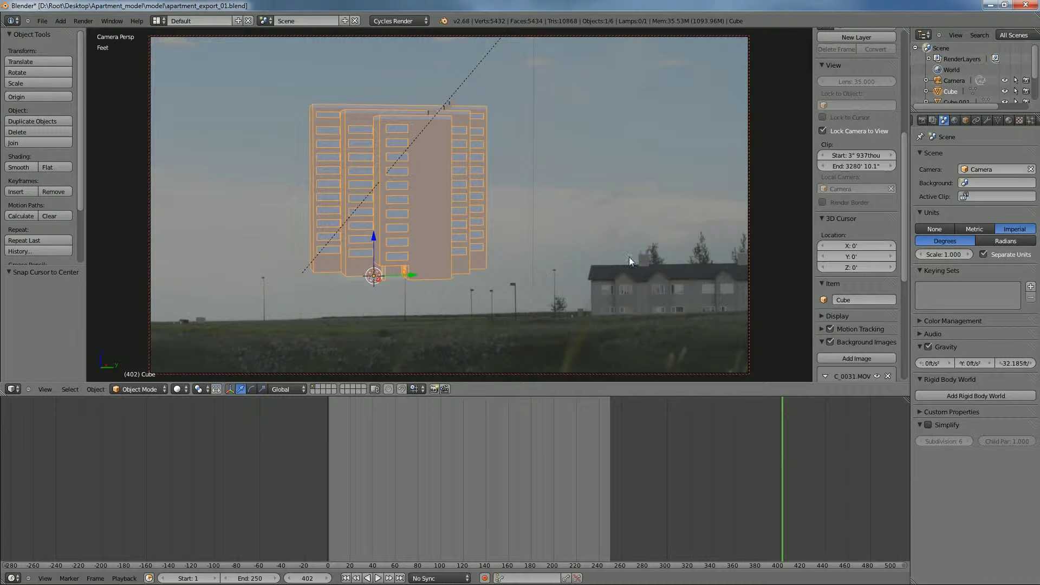
{"action": "left_click", "coordinate": [837, 132]}
- Orbit and zoom freely to a near-front view of the building, cancelling a stray scale
{"action": "middle_click_drag", "start_coordinate": [411, 206], "coordinate": [450, 222]}
{"action": "scroll", "coordinate": [506, 280], "scroll_direction": "up", "scroll_amount": 5}
{"action": "scroll", "coordinate": [508, 284], "scroll_direction": "up", "scroll_amount": 2}
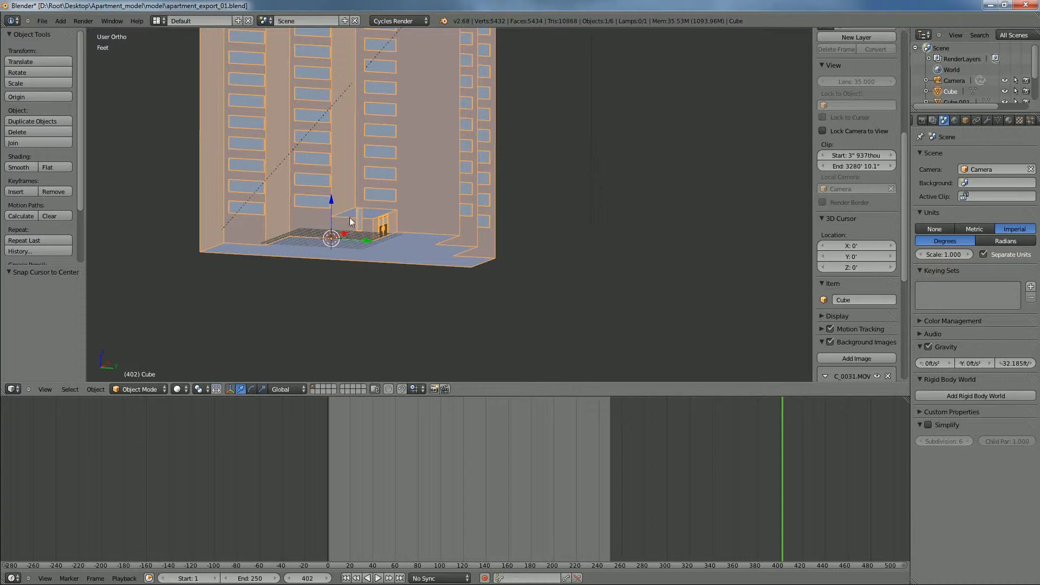
{"action": "middle_click_drag", "start_coordinate": [351, 229], "coordinate": [416, 233]}
{"action": "key", "text": "s"}
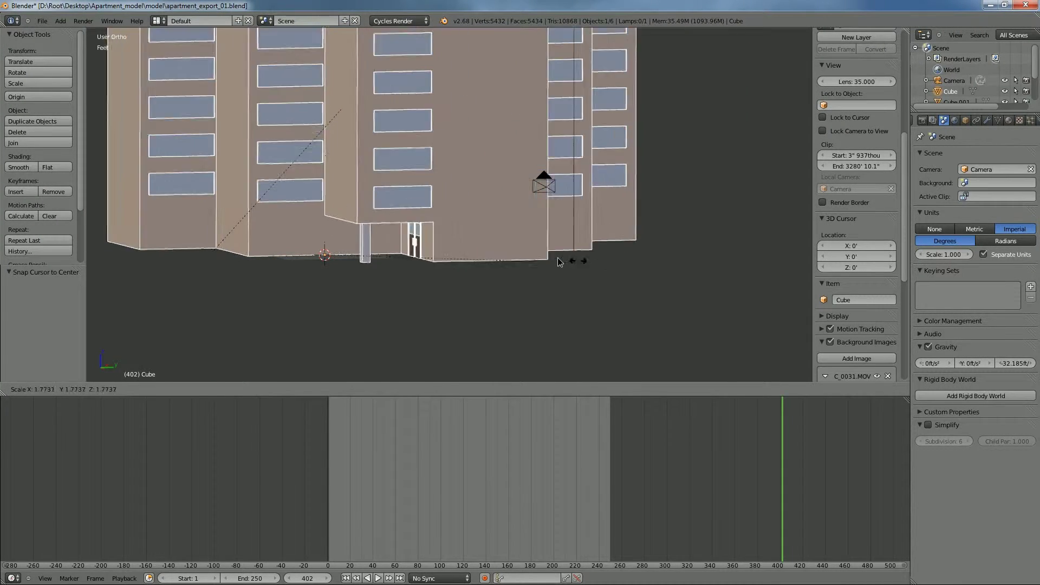
{"action": "right_click", "coordinate": [216, 346]}
{"action": "scroll", "coordinate": [397, 301], "scroll_direction": "down", "scroll_amount": 2}
- Orbit from an overhead view to angled views, ending head-on to the building
{"action": "middle_click_drag", "start_coordinate": [397, 301], "coordinate": [440, 163]}
{"action": "scroll", "coordinate": [381, 202], "scroll_direction": "up", "scroll_amount": 2}
{"action": "middle_click_drag", "start_coordinate": [382, 201], "coordinate": [351, 195]}
{"action": "middle_click_drag", "start_coordinate": [442, 170], "coordinate": [450, 218]}
{"action": "scroll", "coordinate": [580, 242], "scroll_direction": "up", "scroll_amount": 2}
{"action": "scroll", "coordinate": [673, 255], "scroll_direction": "down", "scroll_amount": 2}
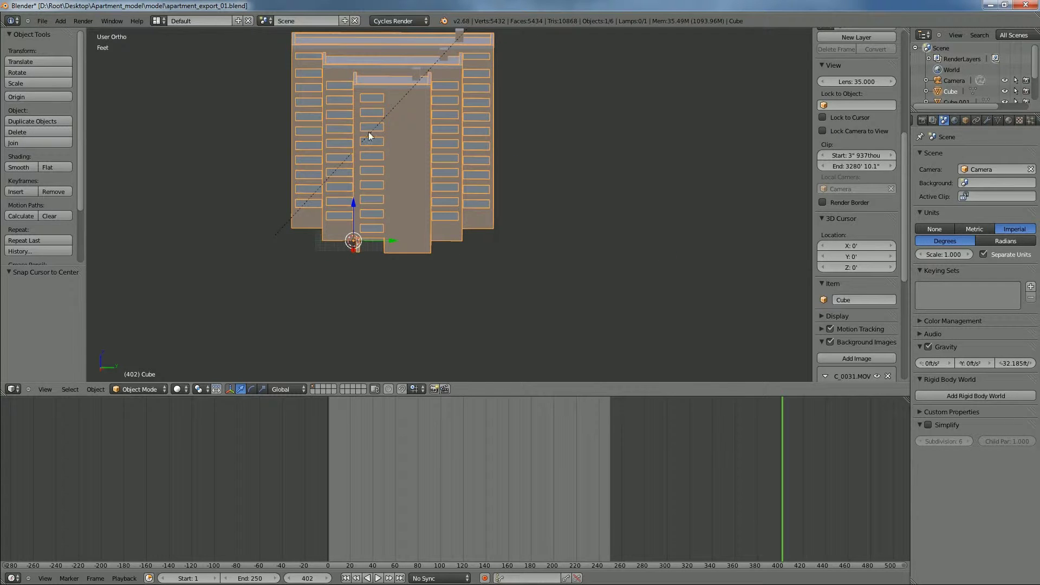
{"action": "middle_click_drag", "start_coordinate": [393, 144], "coordinate": [370, 146]}
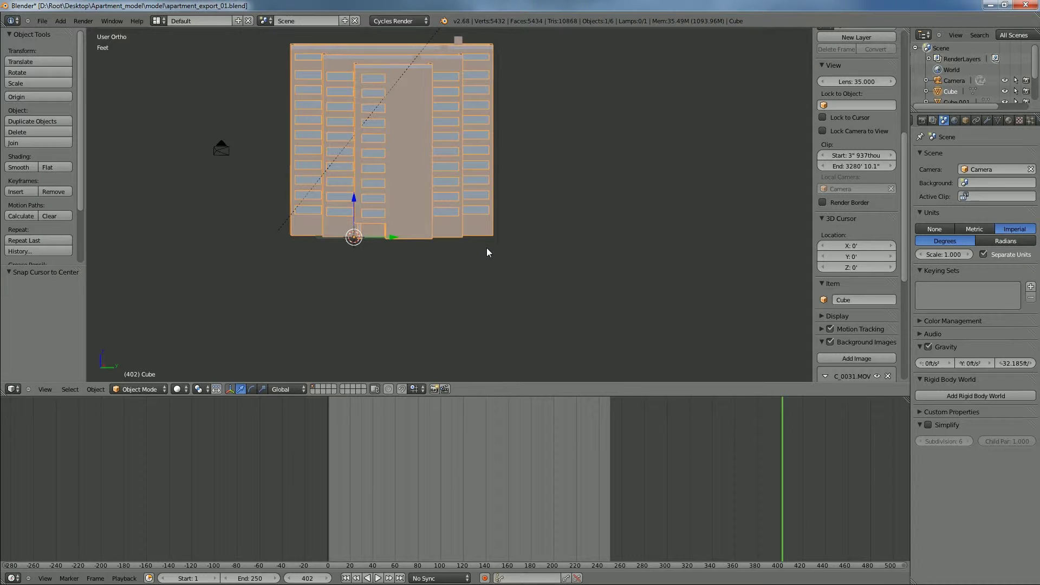
{"action": "middle_click_drag", "start_coordinate": [405, 229], "coordinate": [371, 217]}
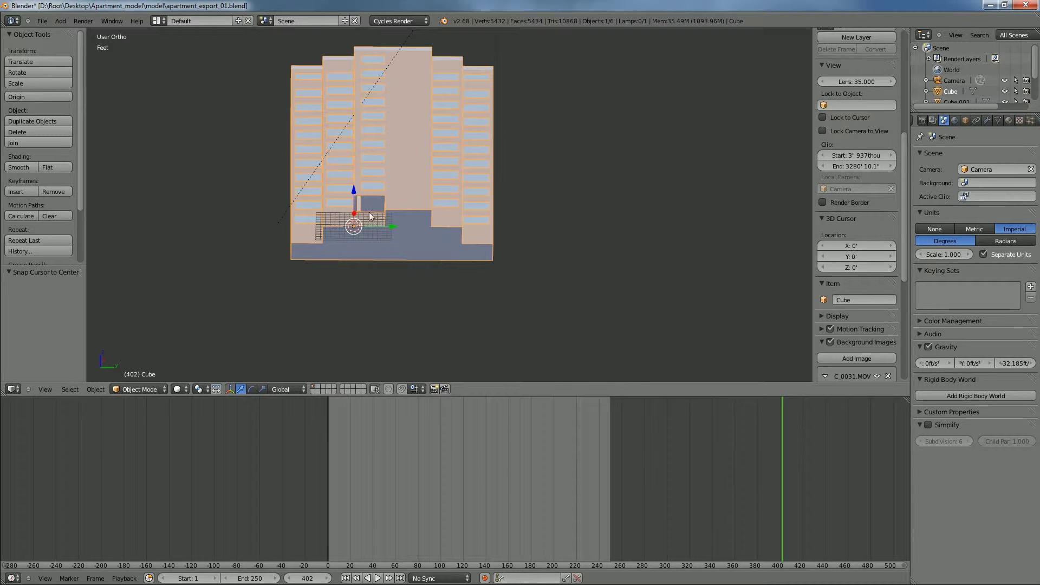
- Set the Pivot Point to Median Point
{"action": "left_click", "coordinate": [205, 391]}
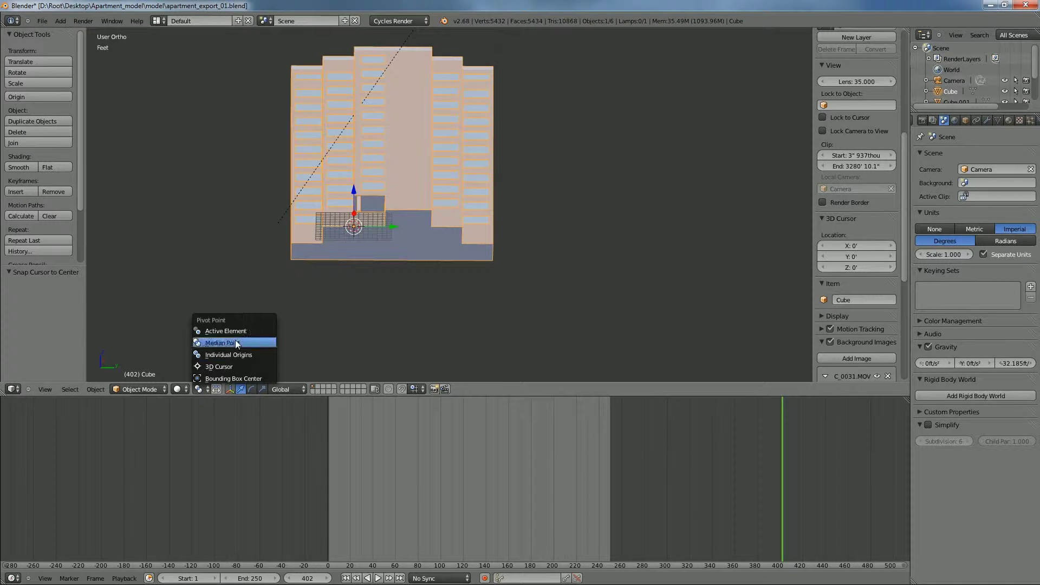
{"action": "left_click", "coordinate": [233, 368]}
{"action": "scroll", "coordinate": [647, 265], "scroll_direction": "up", "scroll_amount": 3}
{"action": "scroll", "coordinate": [267, 367], "scroll_direction": "down", "scroll_amount": 3}
{"action": "left_click", "coordinate": [200, 389]}
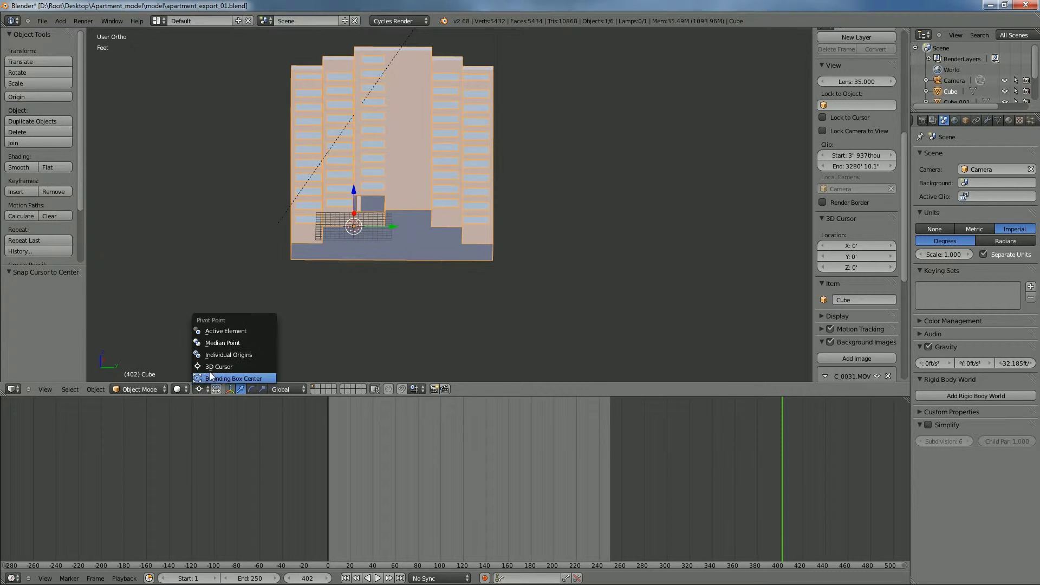
{"action": "left_click", "coordinate": [223, 343]}
- Scale the building uniformly to 3.009 in camera view
{"action": "key", "text": "KP_0"}
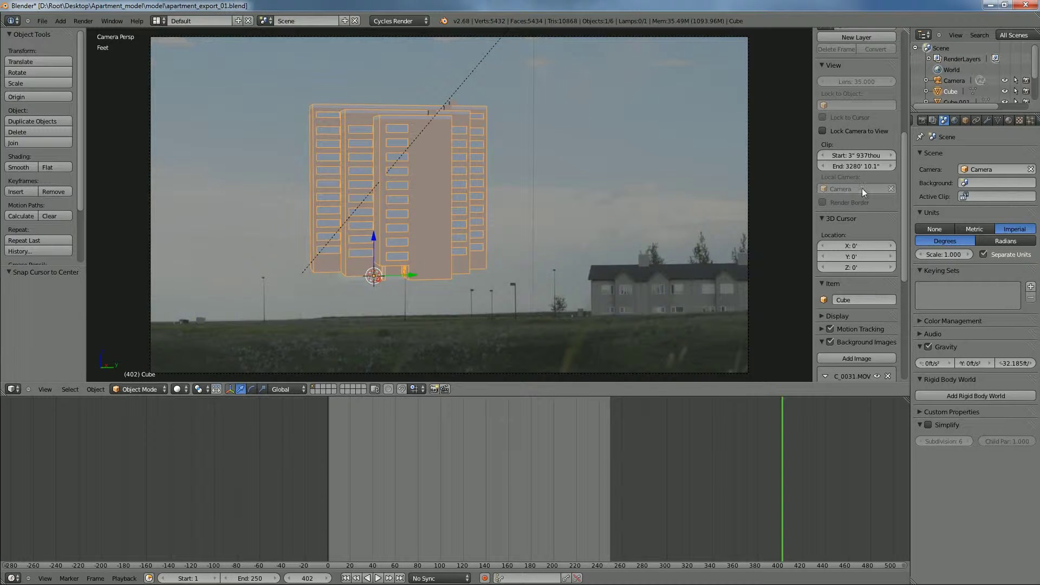
{"action": "scroll", "coordinate": [863, 206], "scroll_direction": "up", "scroll_amount": 8}
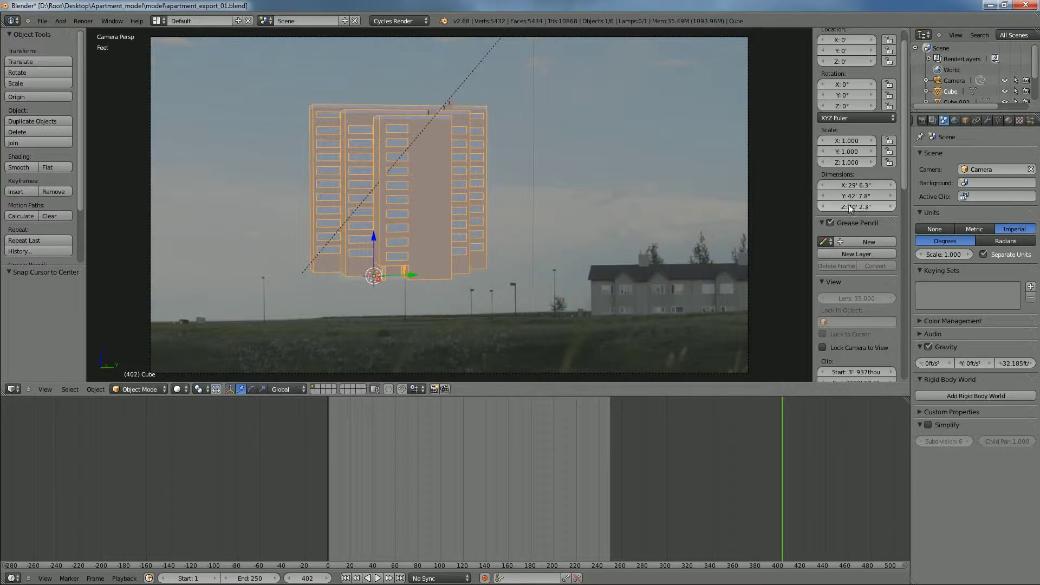
{"action": "key", "text": "s"}
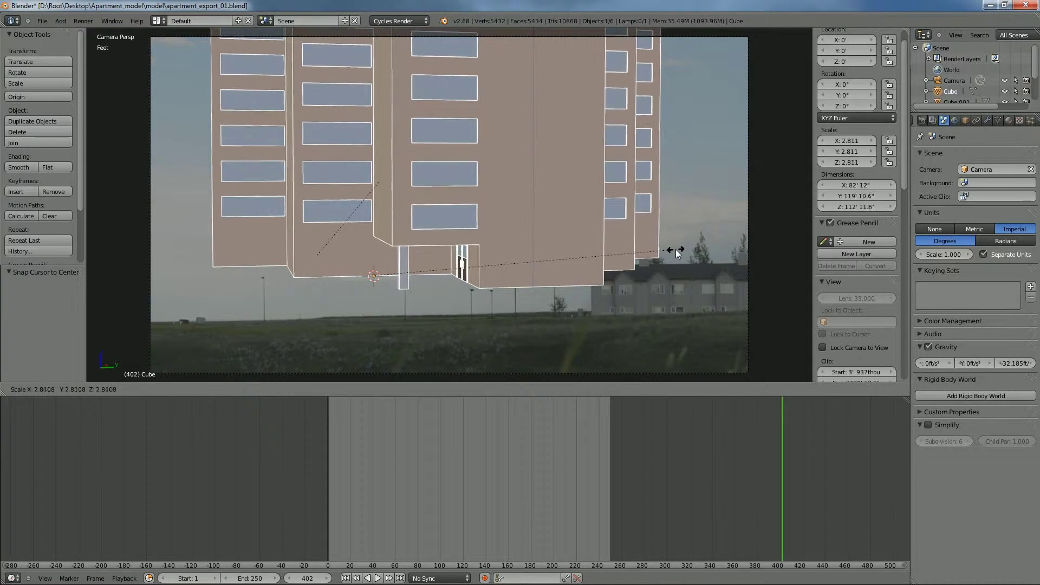
{"action": "left_click", "coordinate": [698, 256]}
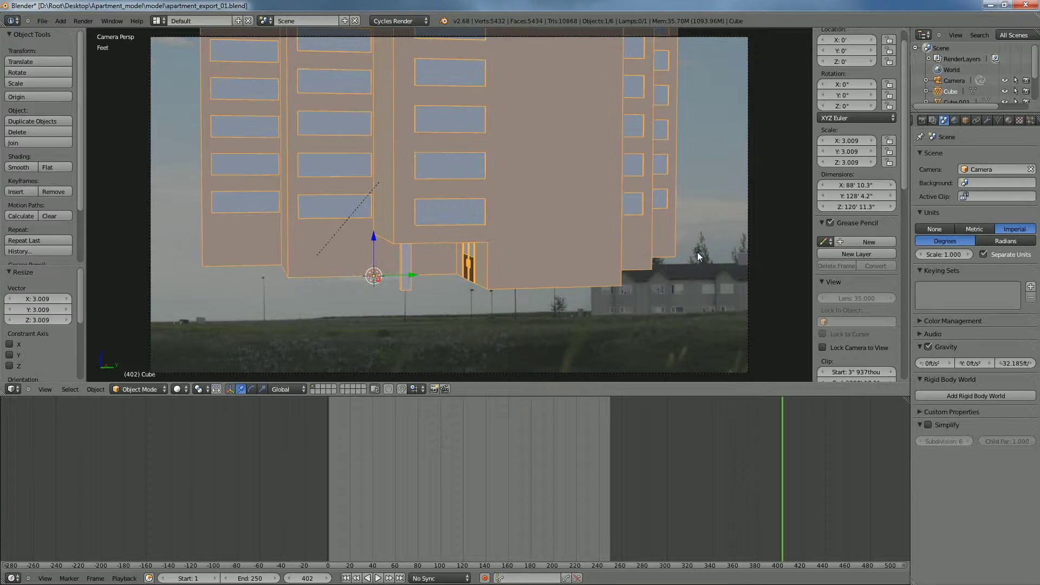
- Turn Lock Camera to View back on
{"action": "key", "text": "KP_0"}
{"action": "key", "text": "KP_0"}
{"action": "scroll", "coordinate": [853, 210], "scroll_direction": "down", "scroll_amount": 5}
{"action": "left_click", "coordinate": [857, 240]}
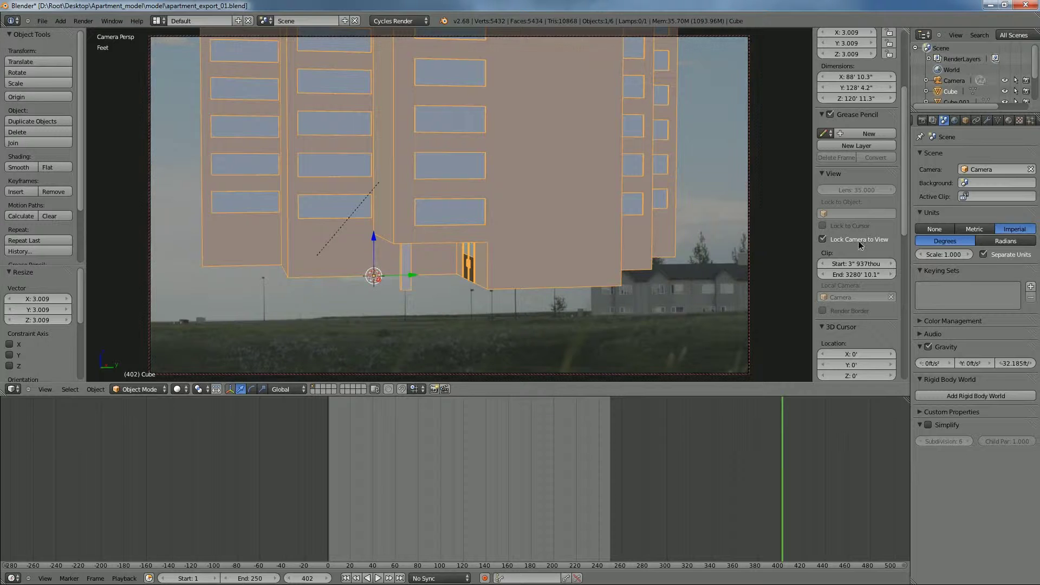
{"action": "scroll", "coordinate": [583, 223], "scroll_direction": "down", "scroll_amount": 3}
- Shift the camera and set its Clipping End to 2545' 1"
{"action": "middle_click_drag", "start_coordinate": [584, 264], "coordinate": [567, 322], "text": "shift"}
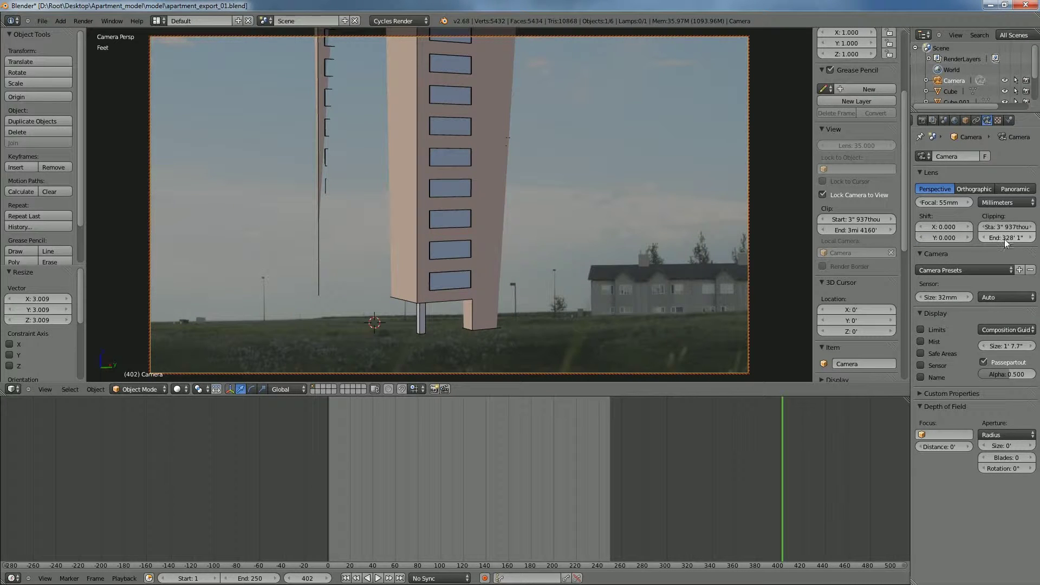
{"action": "left_click_drag", "start_coordinate": [1006, 238], "coordinate": [1008, 239]}
{"action": "middle_click_drag", "start_coordinate": [477, 275], "coordinate": [470, 256]}
- Pull the camera back and orbit to frame the enlarged building on the field
{"action": "scroll", "coordinate": [469, 255], "scroll_direction": "down", "scroll_amount": 5}
{"action": "scroll", "coordinate": [469, 247], "scroll_direction": "up", "scroll_amount": 1}
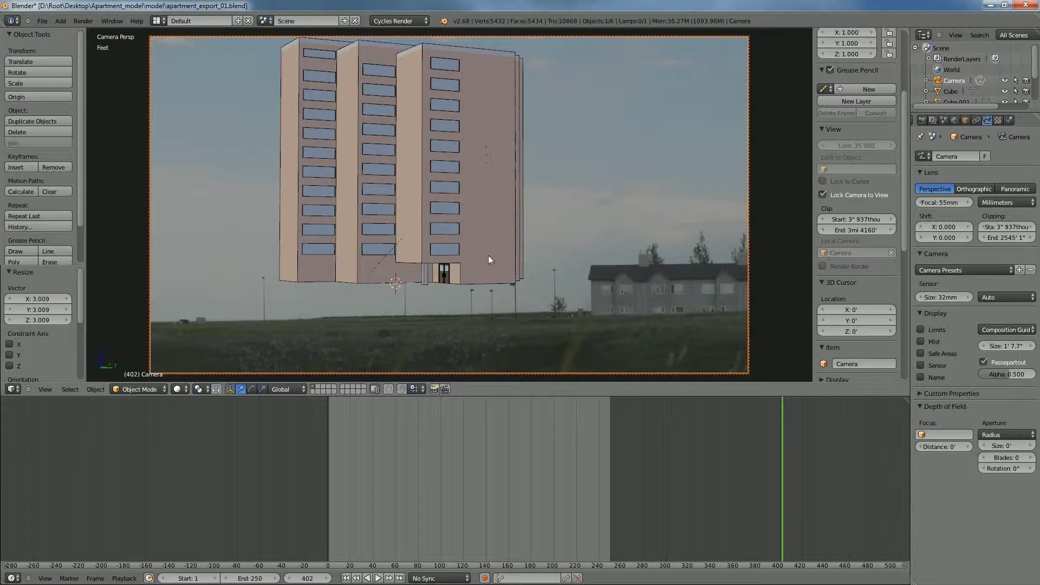
{"action": "scroll", "coordinate": [488, 255], "scroll_direction": "down", "scroll_amount": 1}
{"action": "scroll", "coordinate": [489, 255], "scroll_direction": "down", "scroll_amount": 1}
{"action": "middle_click_drag", "start_coordinate": [489, 259], "coordinate": [404, 326]}
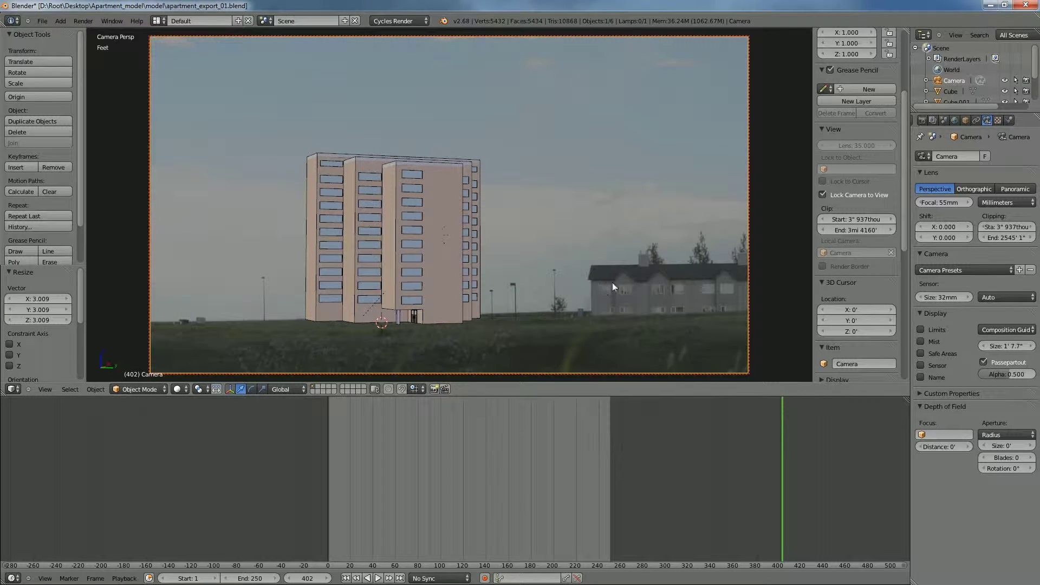
- Orbit the camera-locked view until the building's side and front line up with the photo
{"action": "middle_click_drag", "start_coordinate": [599, 291], "coordinate": [447, 311]}
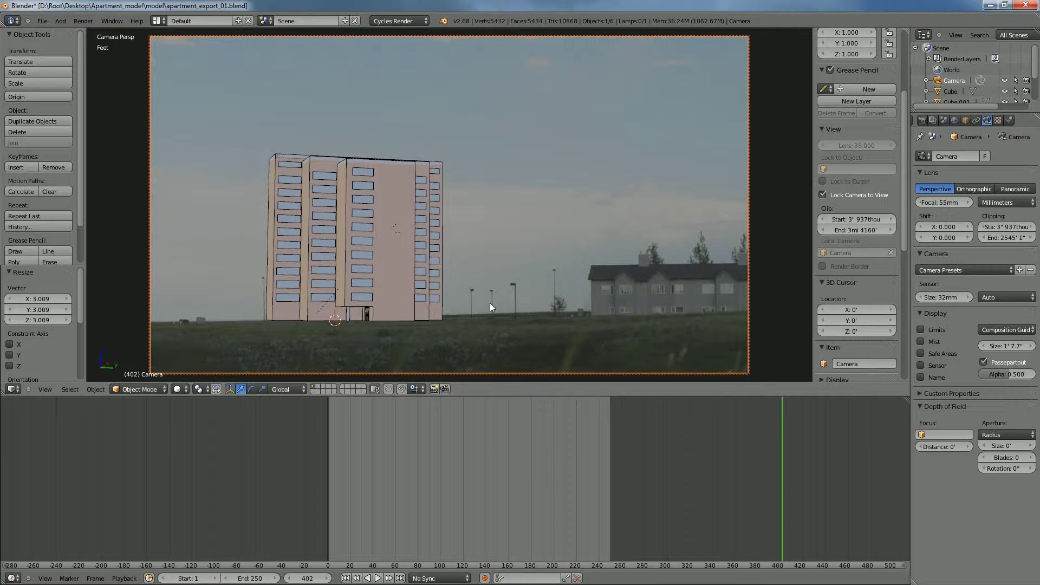
{"action": "scroll", "coordinate": [490, 301], "scroll_direction": "up", "scroll_amount": 5}
{"action": "middle_click_drag", "start_coordinate": [489, 294], "coordinate": [493, 279]}
{"action": "scroll", "coordinate": [495, 278], "scroll_direction": "up", "scroll_amount": 2}
{"action": "scroll", "coordinate": [497, 274], "scroll_direction": "up", "scroll_amount": 2}
{"action": "middle_click_drag", "start_coordinate": [497, 277], "coordinate": [526, 261]}
{"action": "scroll", "coordinate": [514, 268], "scroll_direction": "down", "scroll_amount": 4}
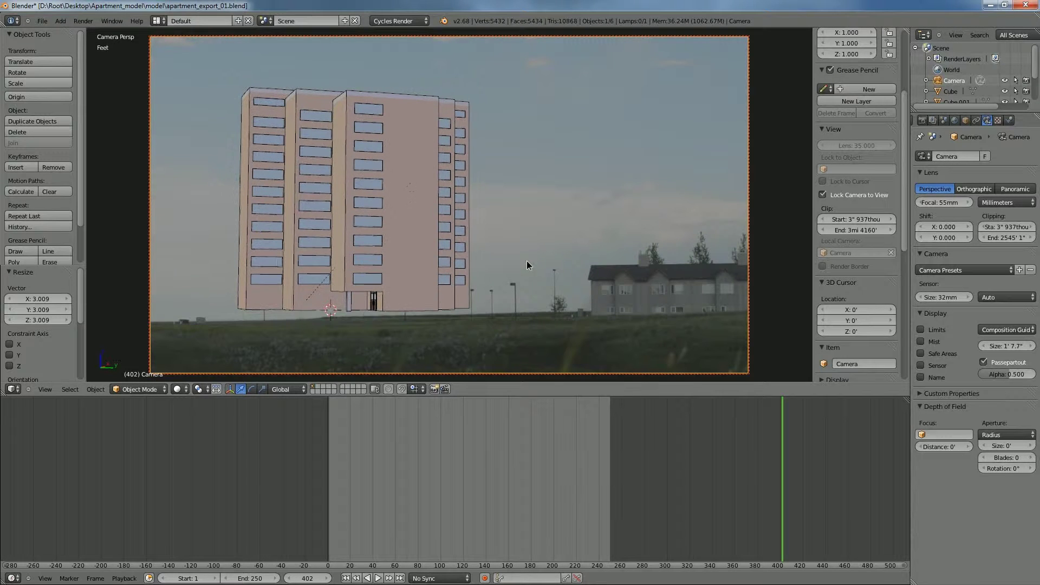
{"action": "middle_click_drag", "start_coordinate": [329, 304], "coordinate": [433, 275]}
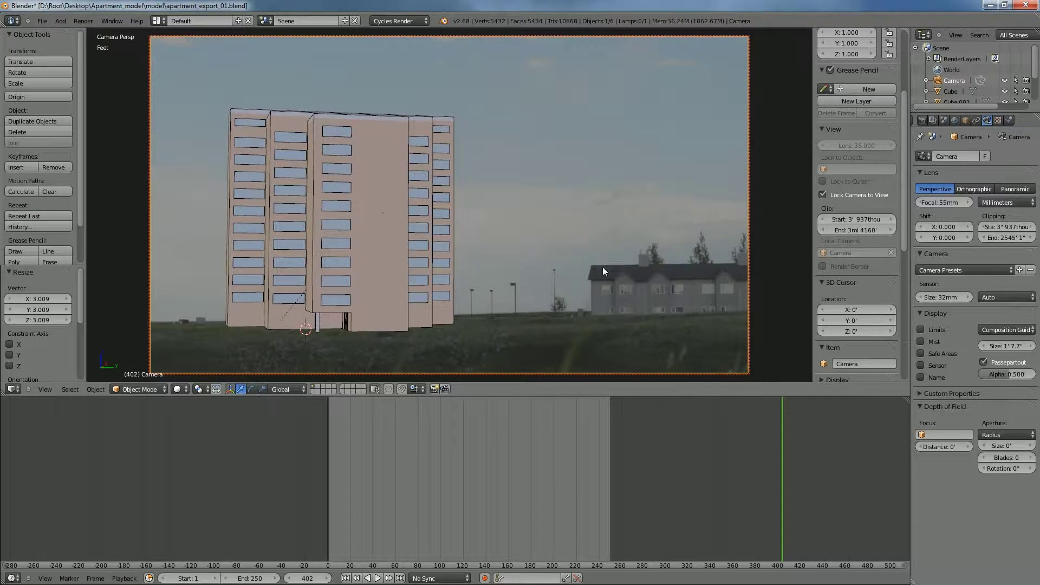
{"action": "middle_click_drag", "start_coordinate": [593, 266], "coordinate": [585, 264]}
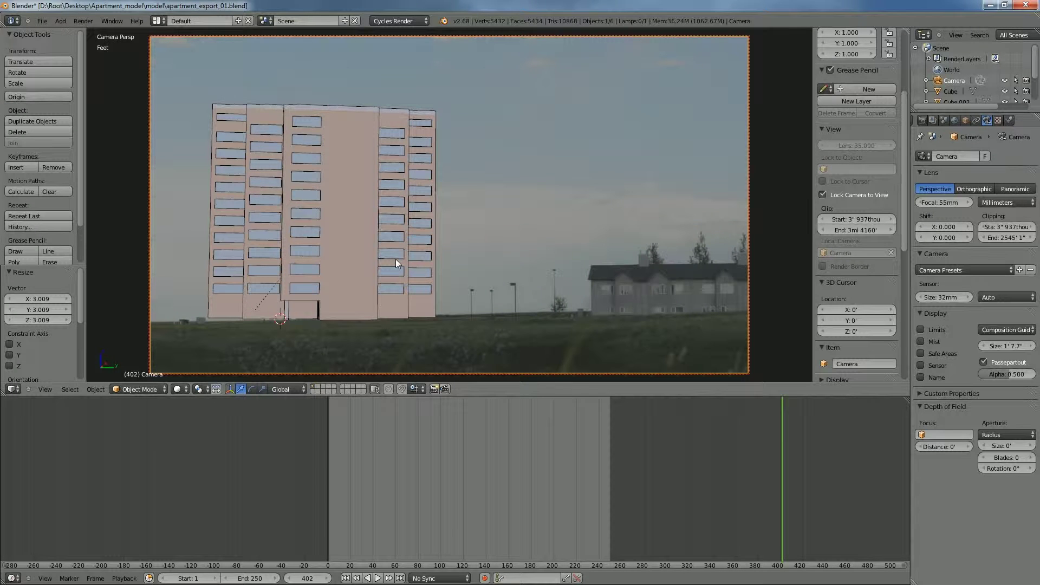
{"action": "middle_click_drag", "start_coordinate": [339, 249], "coordinate": [356, 248]}
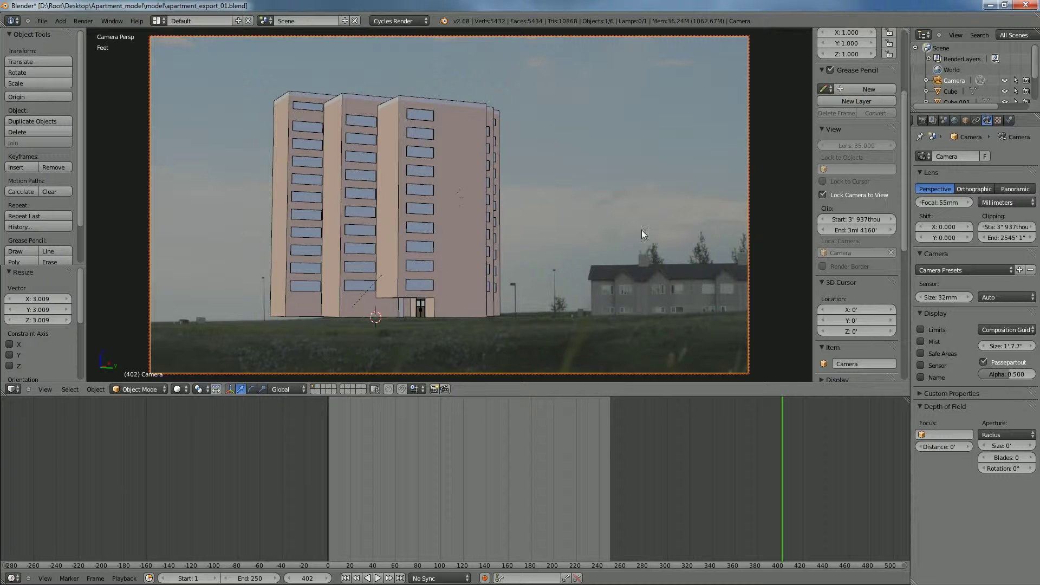
- Tilt the camera by 1.103° and shift its position so the building sits on the grass
{"action": "key", "text": "r"}
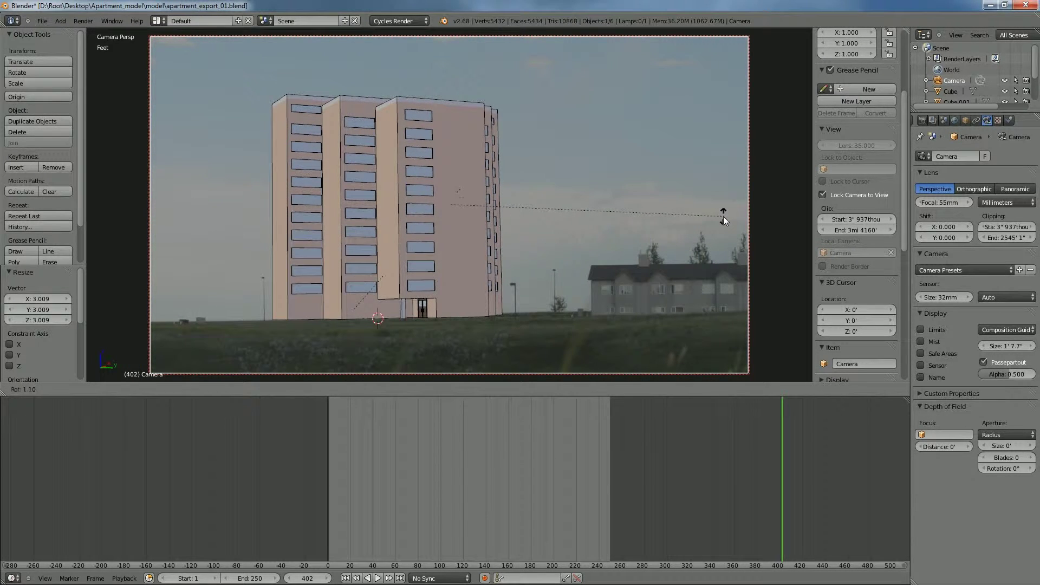
{"action": "left_click", "coordinate": [723, 218]}
{"action": "key", "text": "g"}
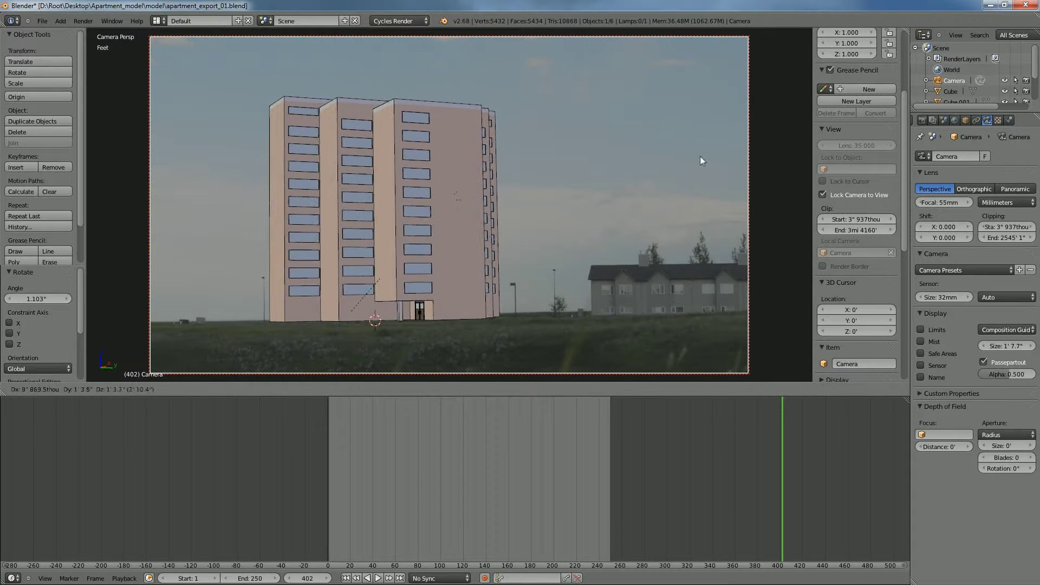
{"action": "left_click", "coordinate": [743, 123]}
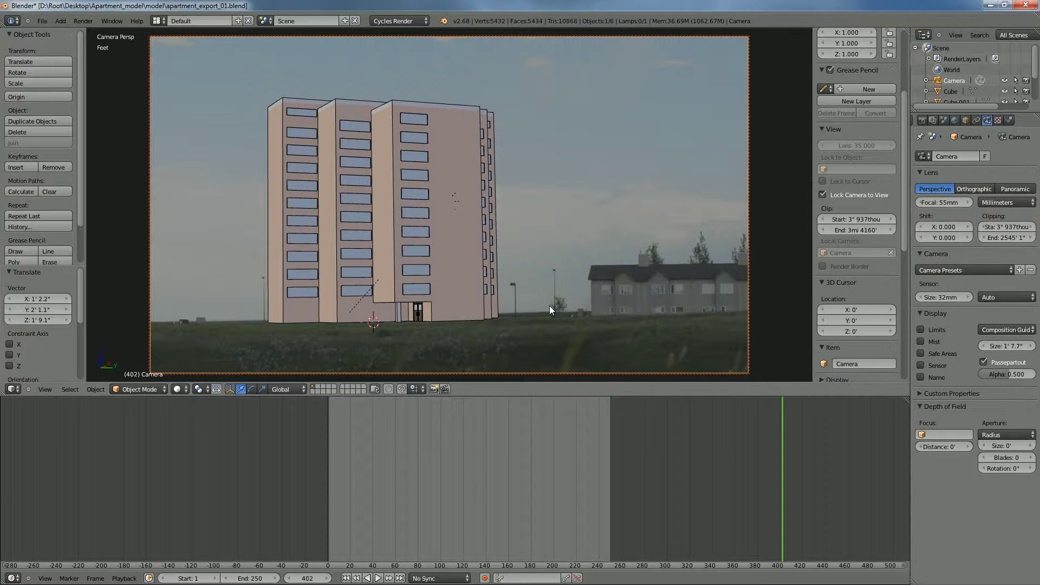
- Move the Sun lamp up into the sky to the right of the building
{"action": "right_click", "coordinate": [444, 213]}
{"action": "right_click", "coordinate": [454, 198]}
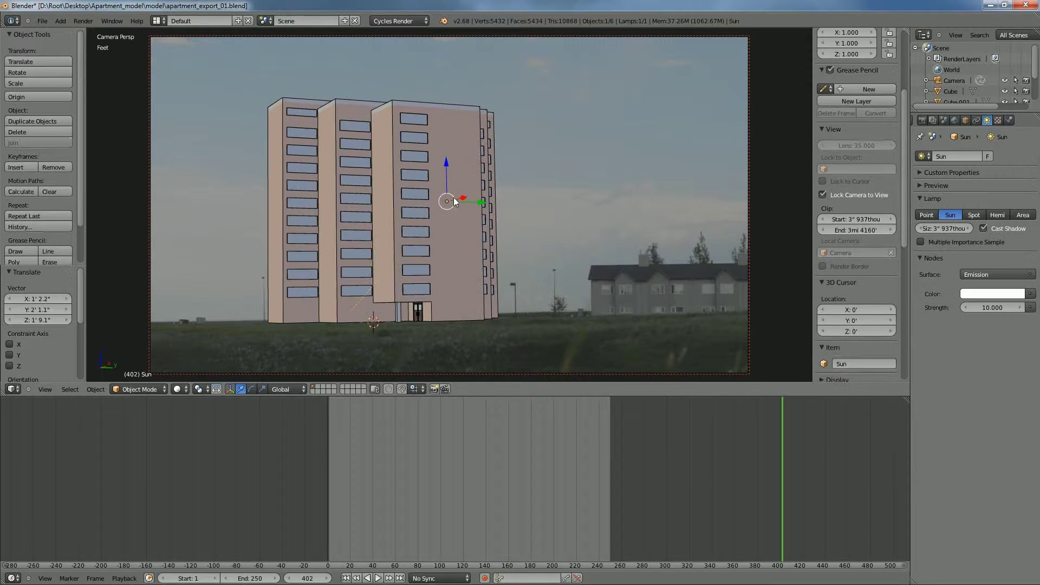
{"action": "key", "text": "g"}
{"action": "left_click", "coordinate": [664, 149]}
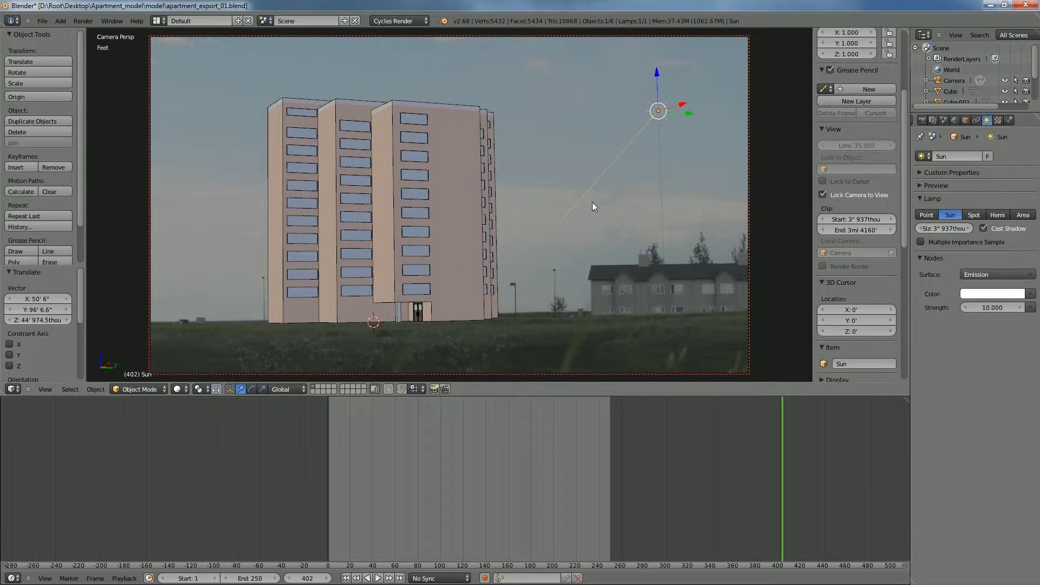
- Preview Rendered shading, return to Solid, and sketch guide strokes from the building and across the sky
{"action": "left_click", "coordinate": [185, 390]}
{"action": "left_click", "coordinate": [197, 318]}
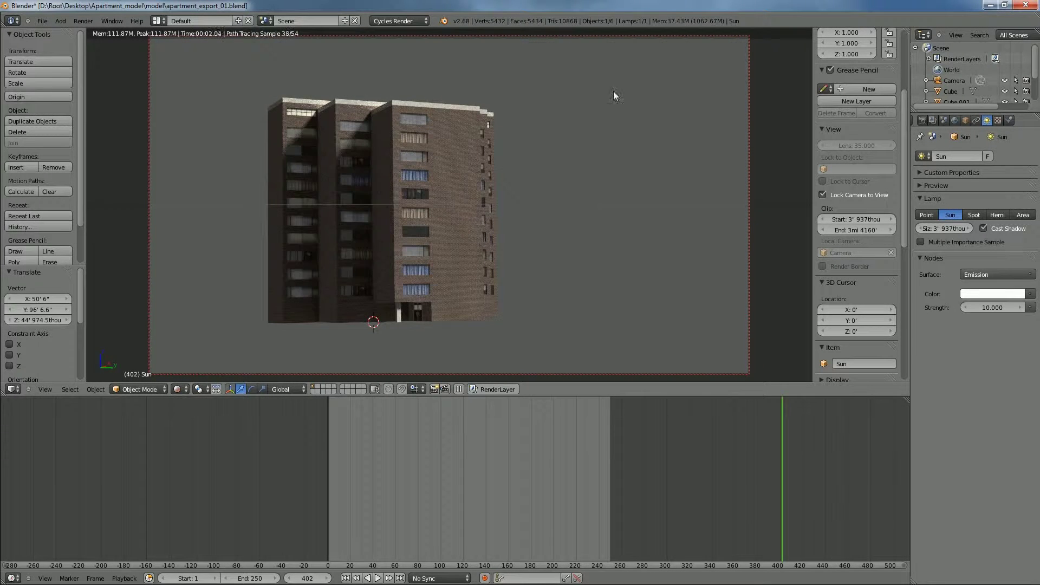
{"action": "left_click", "coordinate": [181, 390]}
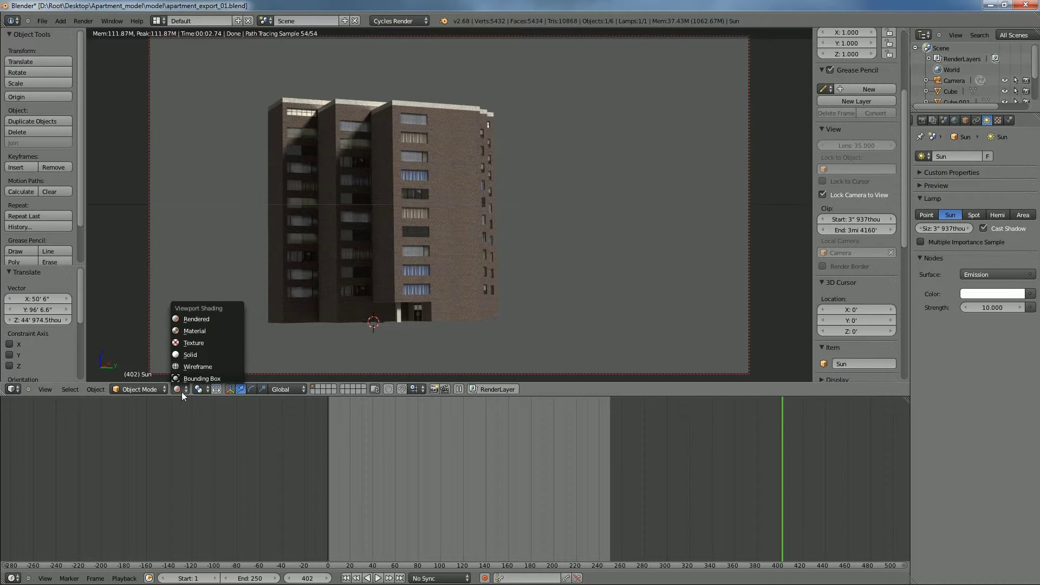
{"action": "left_click", "coordinate": [191, 354]}
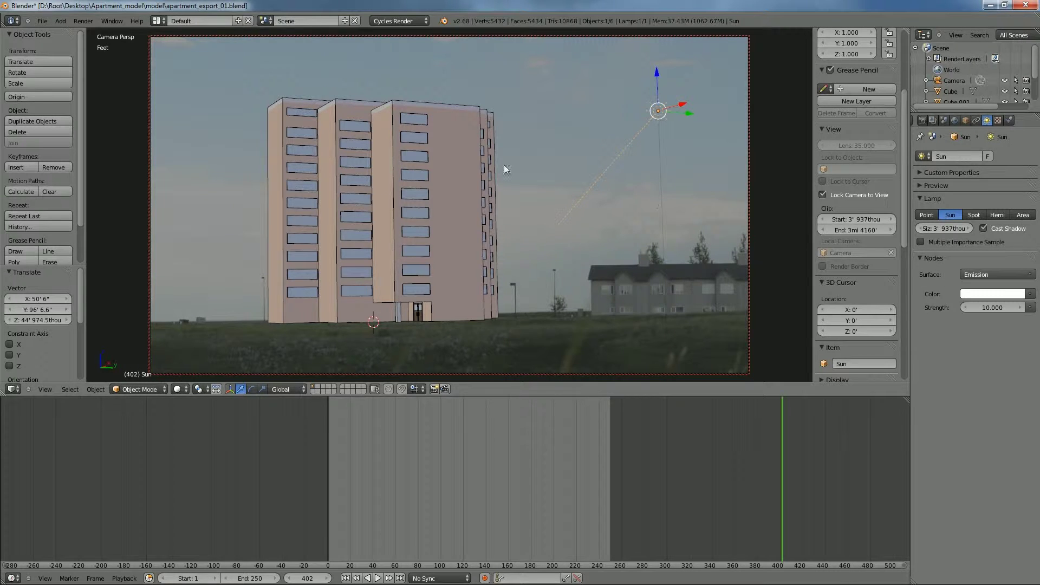
{"action": "mouse_move", "coordinate": [730, 262]}
{"action": "left_mouse_down"}
{"action": "mouse_move", "coordinate": [451, 178]}
{"action": "mouse_move", "coordinate": [566, 179]}
{"action": "left_mouse_up"}
{"action": "mouse_move", "coordinate": [789, 122]}
{"action": "left_mouse_down"}
{"action": "mouse_move", "coordinate": [544, 167]}
{"action": "mouse_move", "coordinate": [594, 145]}
{"action": "left_mouse_up"}
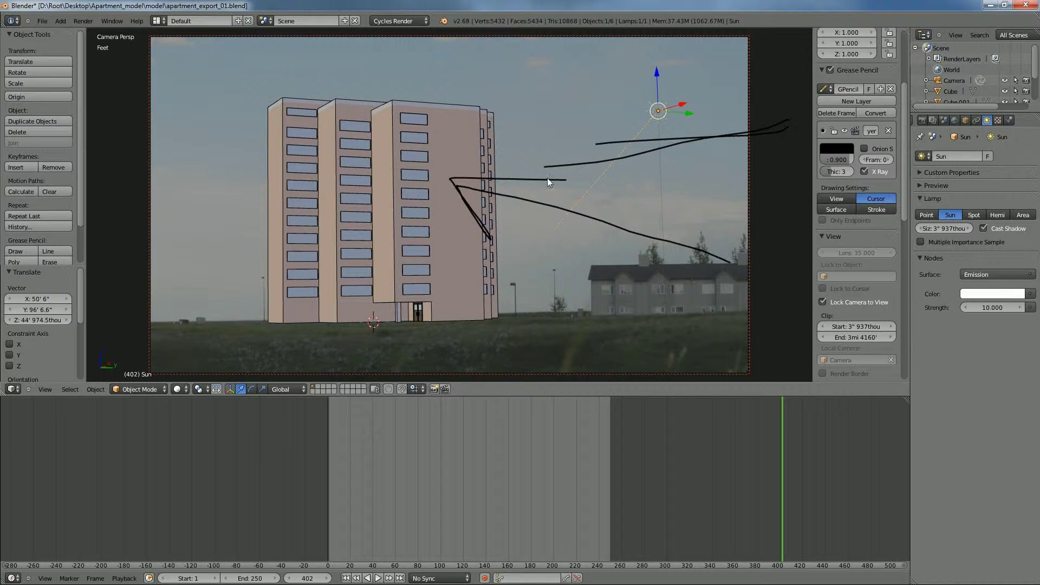
- Unlock the view from the camera and rotate the Sun lamp -63.018° toward the building
{"action": "scroll", "coordinate": [886, 293], "scroll_direction": "down", "scroll_amount": 2}
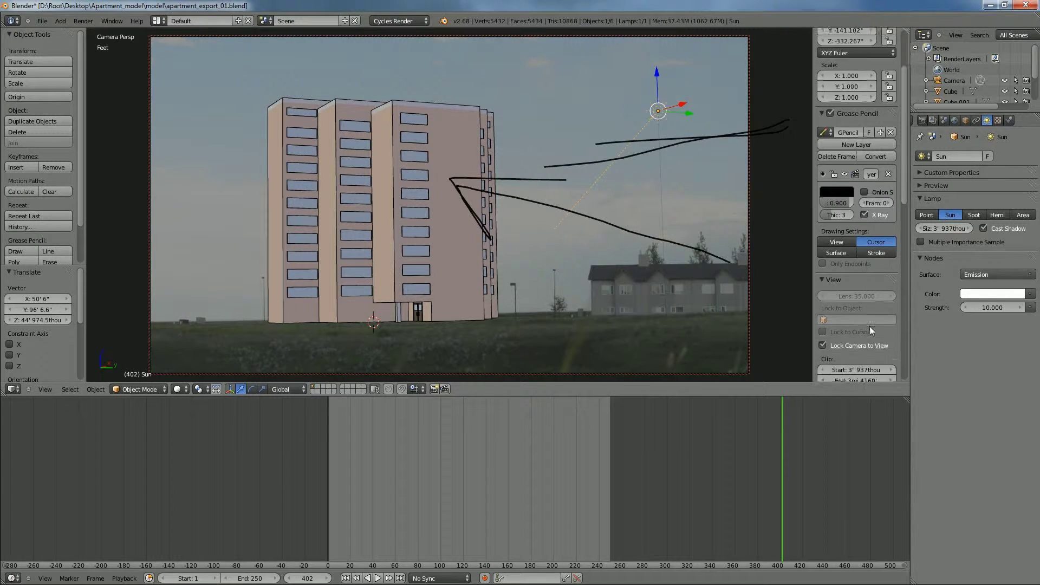
{"action": "left_click", "coordinate": [859, 280]}
{"action": "middle_click_drag", "start_coordinate": [662, 209], "coordinate": [627, 322]}
{"action": "key", "text": "r"}
{"action": "key", "text": "r"}
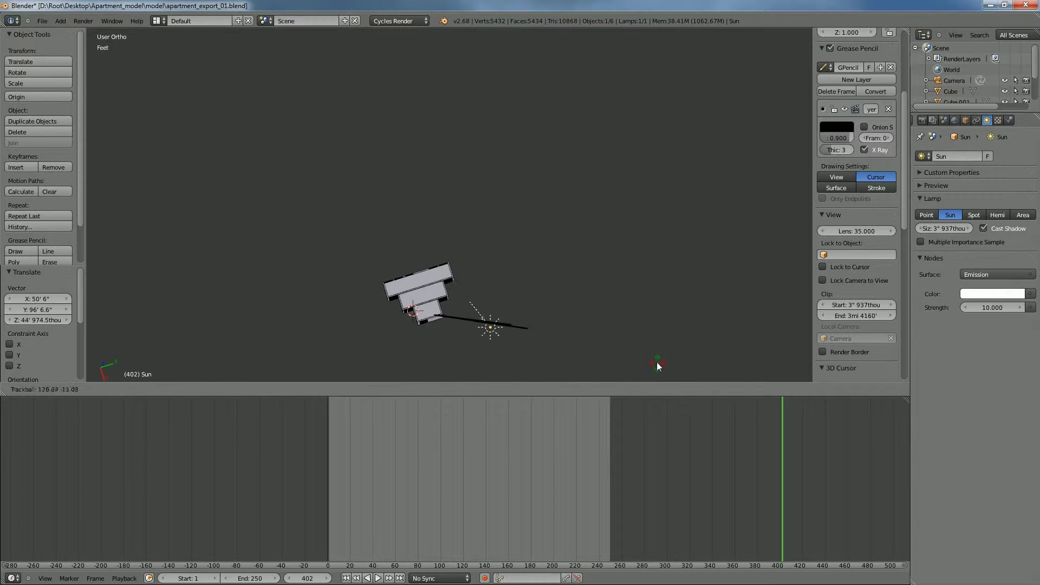
{"action": "left_click", "coordinate": [631, 367]}
{"action": "middle_click_drag", "start_coordinate": [504, 344], "coordinate": [642, 239]}
{"action": "key", "text": "r"}
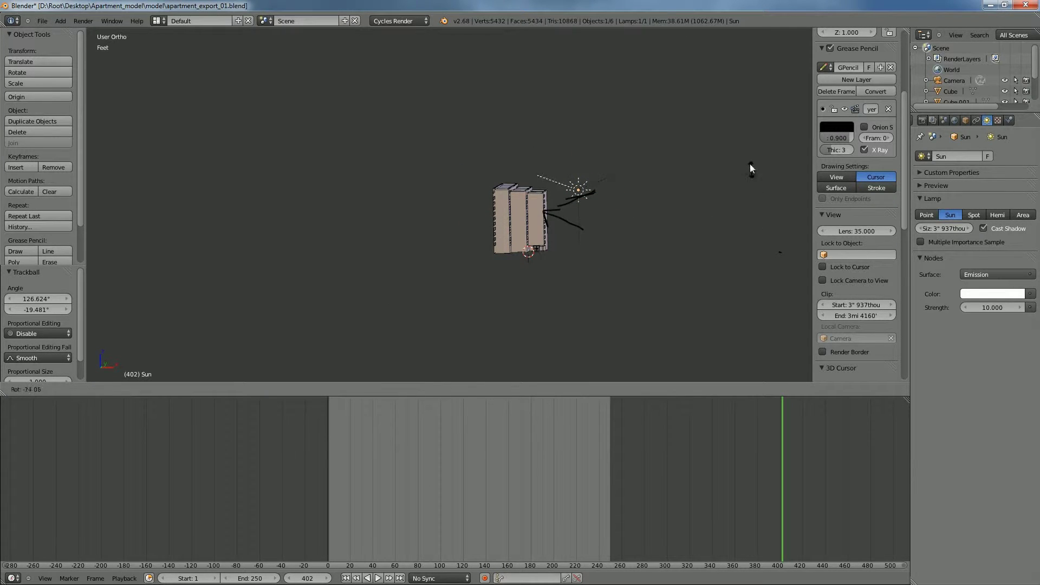
{"action": "left_click", "coordinate": [689, 83]}
- Delete the Grease Pencil strokes layer and orbit back to the building
{"action": "middle_click_drag", "start_coordinate": [673, 188], "coordinate": [504, 230]}
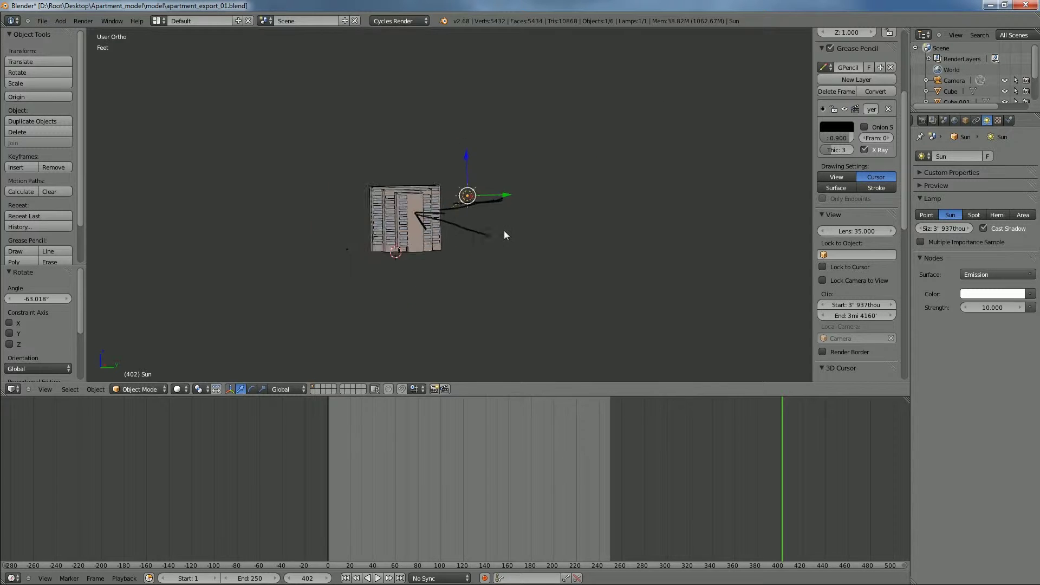
{"action": "scroll", "coordinate": [503, 230], "scroll_direction": "up", "scroll_amount": 4}
{"action": "left_click", "coordinate": [888, 109]}
{"action": "mouse_move", "coordinate": [635, 161]}
{"action": "middle_mouse_down"}
{"action": "mouse_move", "coordinate": [521, 207]}
{"action": "mouse_move", "coordinate": [503, 281]}
{"action": "mouse_move", "coordinate": [537, 211]}
{"action": "mouse_move", "coordinate": [563, 238]}
{"action": "middle_mouse_up"}
{"action": "left_click", "coordinate": [179, 389]}
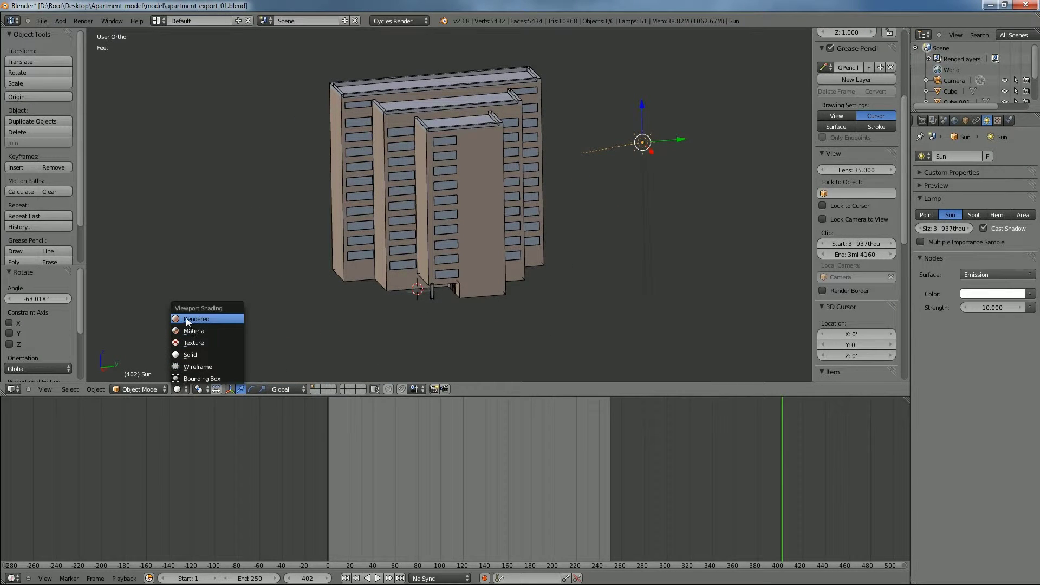
- Show the rendered camera view and set the Sun strength to 1
{"action": "key", "text": "Return"}
{"action": "key", "text": "KP_0"}
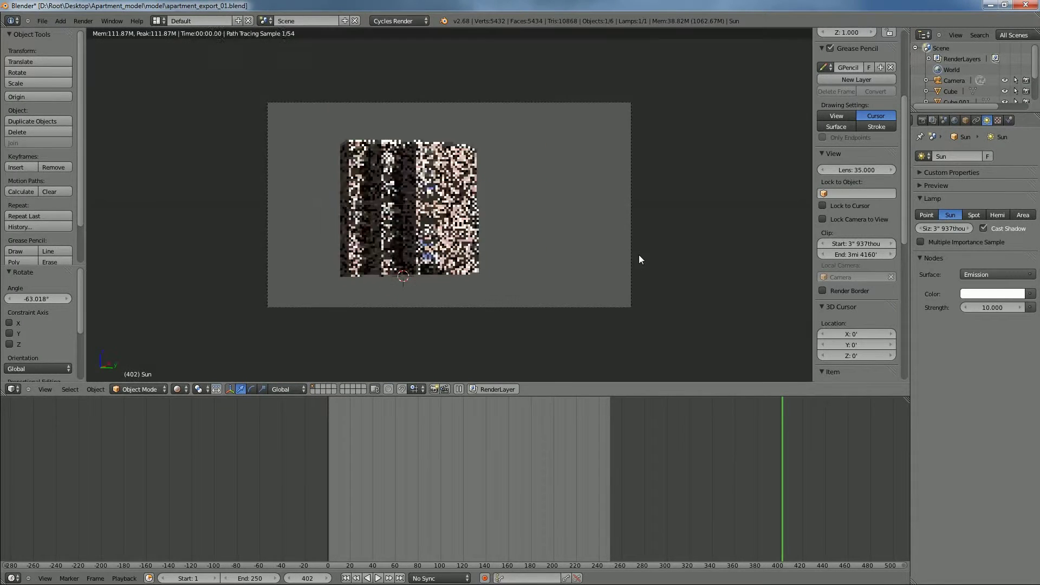
{"action": "key", "text": "Home"}
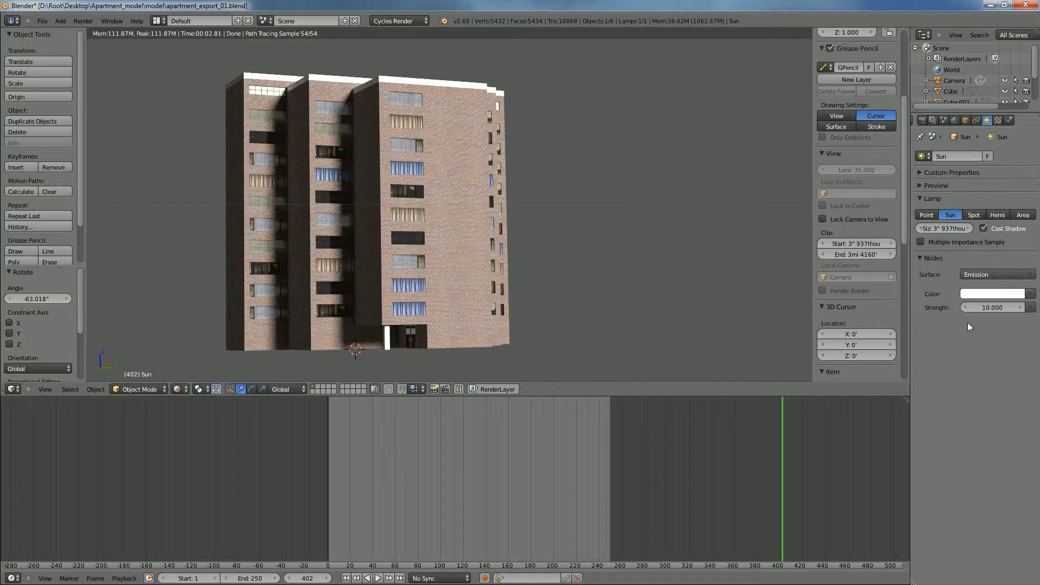
{"action": "left_click", "coordinate": [989, 307]}
{"action": "type", "text": "1"}
{"action": "key", "text": "Return"}
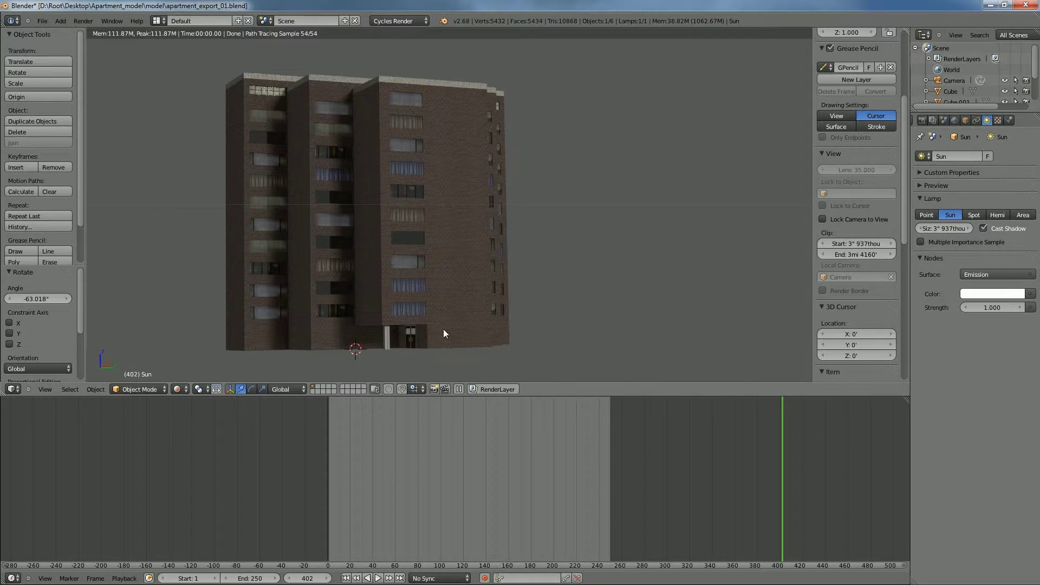
{"action": "mouse_move", "coordinate": [941, 229]}
{"action": "left_mouse_down"}
{"action": "mouse_move", "coordinate": [972, 229]}
{"action": "mouse_move", "coordinate": [941, 229]}
{"action": "left_mouse_up"}
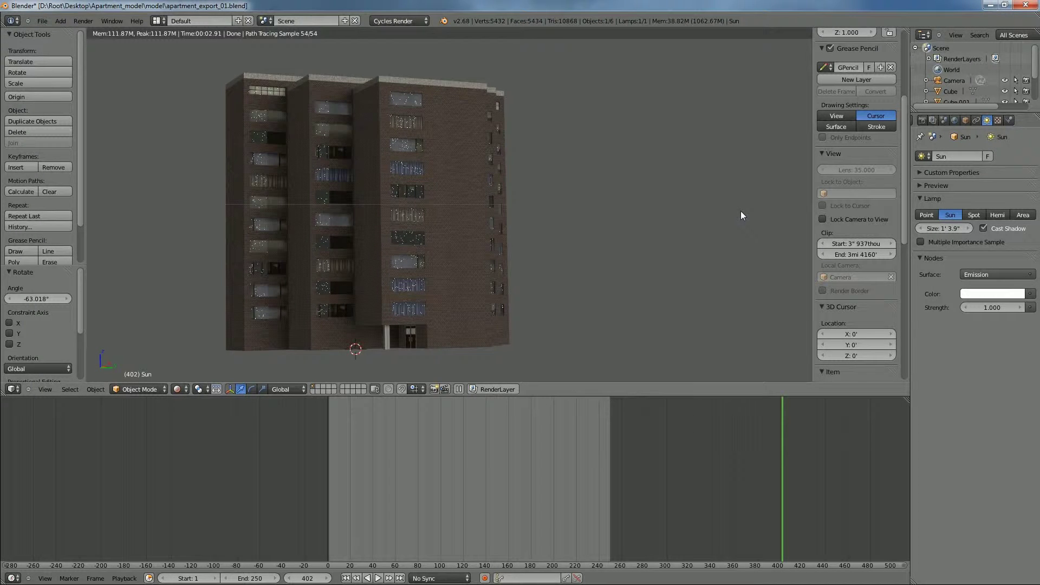
{"action": "key", "text": "ctrl+z"}
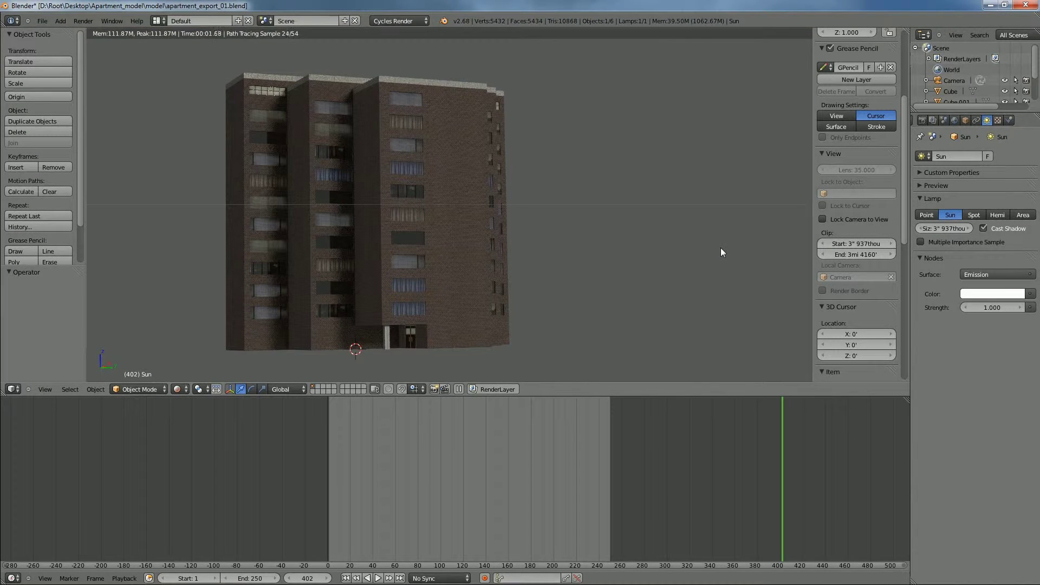
- Save the blend file and show the World background settings
{"action": "left_click", "coordinate": [42, 21]}
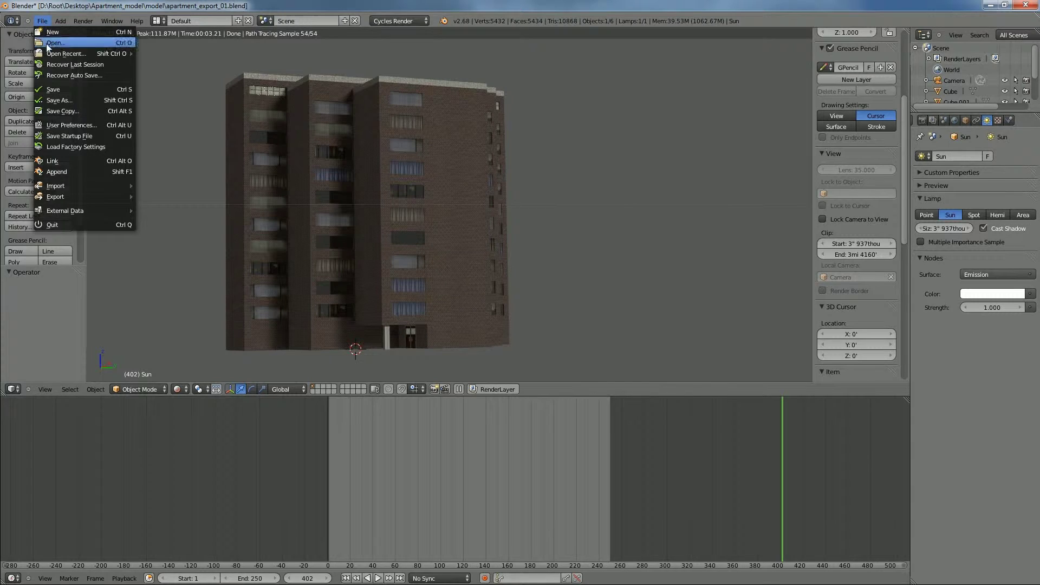
{"action": "left_click", "coordinate": [53, 89]}
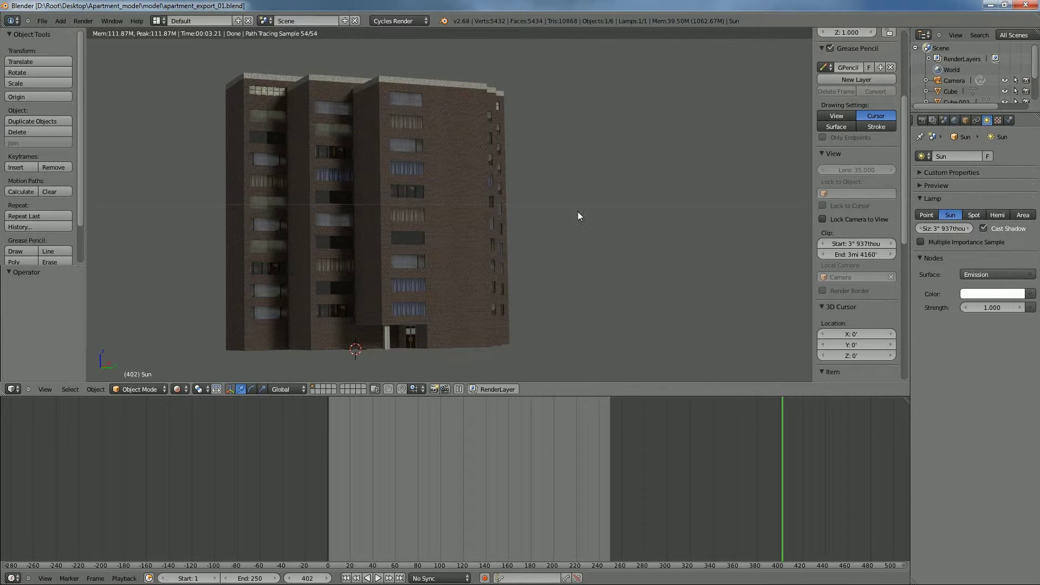
{"action": "left_click", "coordinate": [955, 120]}
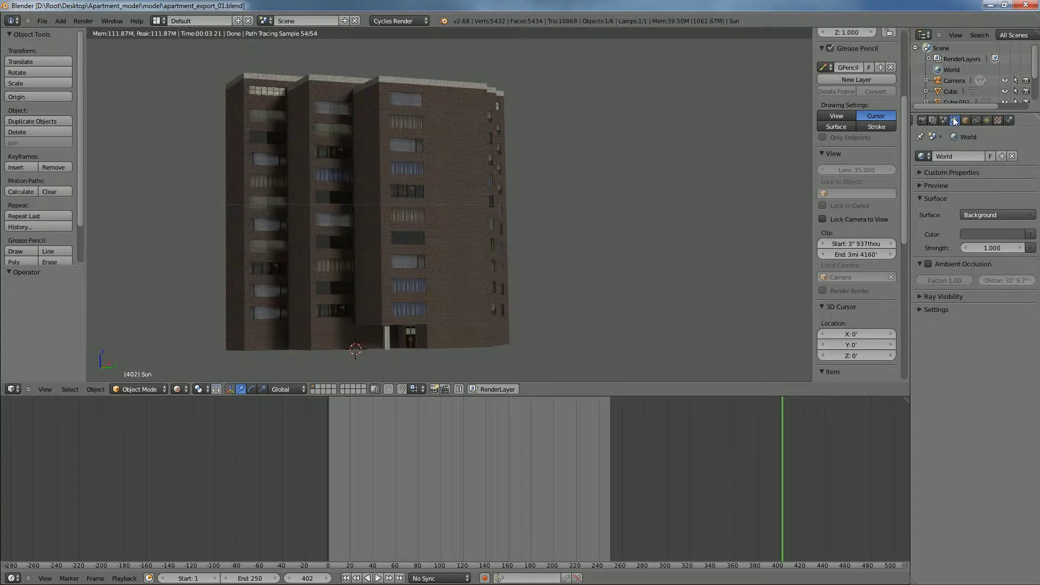
- Set the World background to an Environment Texture using CGSkies_0338_free.jpg from the composite folder
{"action": "left_click", "coordinate": [1030, 235]}
{"action": "left_click", "coordinate": [857, 282]}
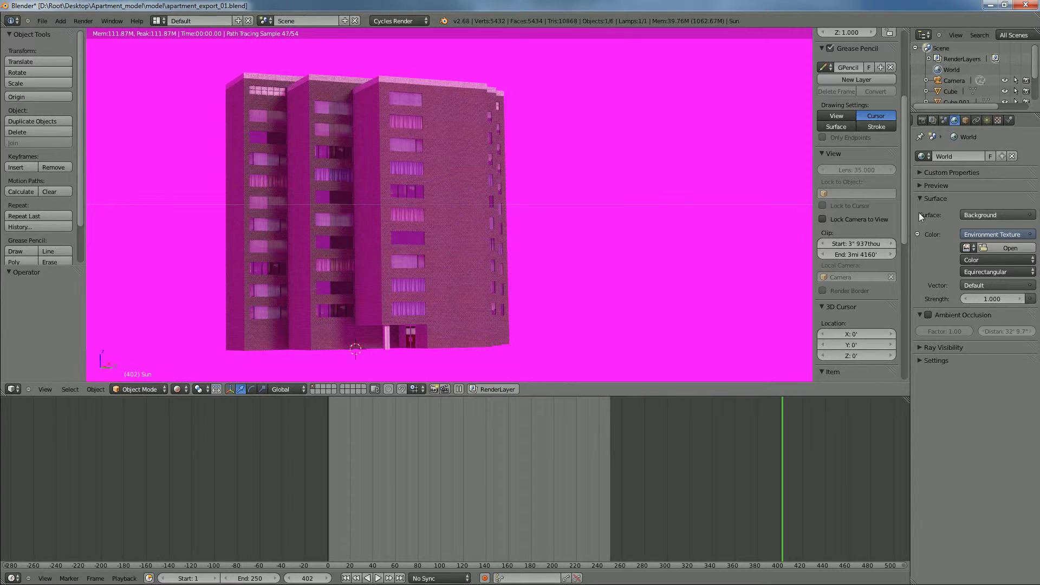
{"action": "left_click", "coordinate": [995, 248]}
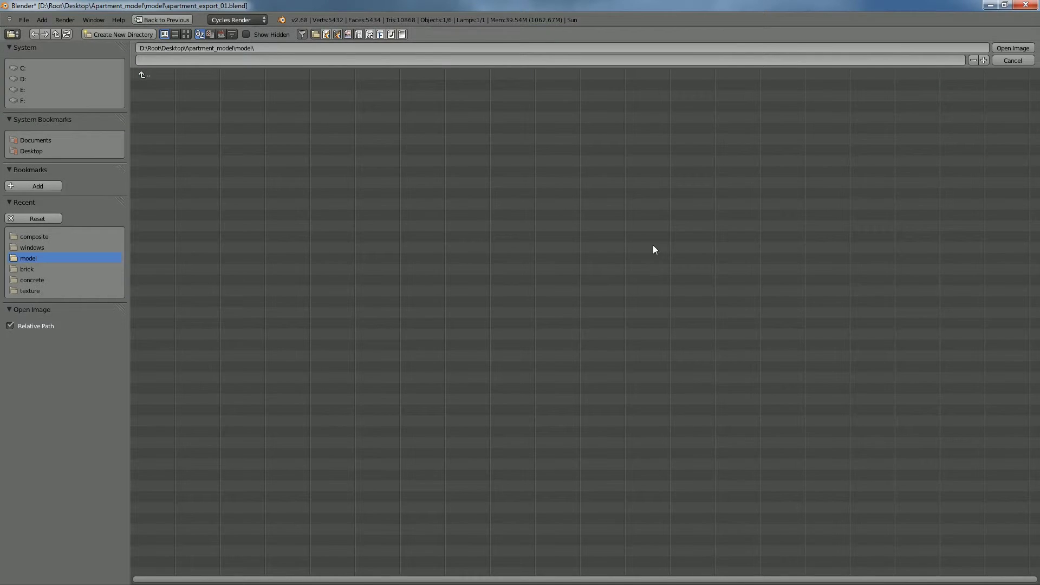
{"action": "left_click", "coordinate": [43, 236]}
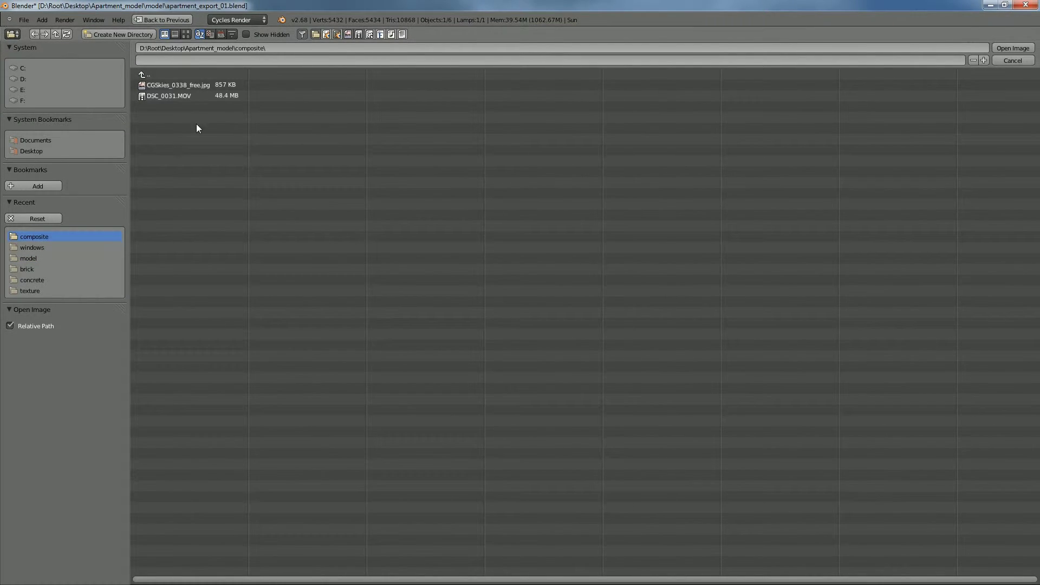
{"action": "left_click", "coordinate": [174, 85]}
{"action": "key", "text": "Return"}
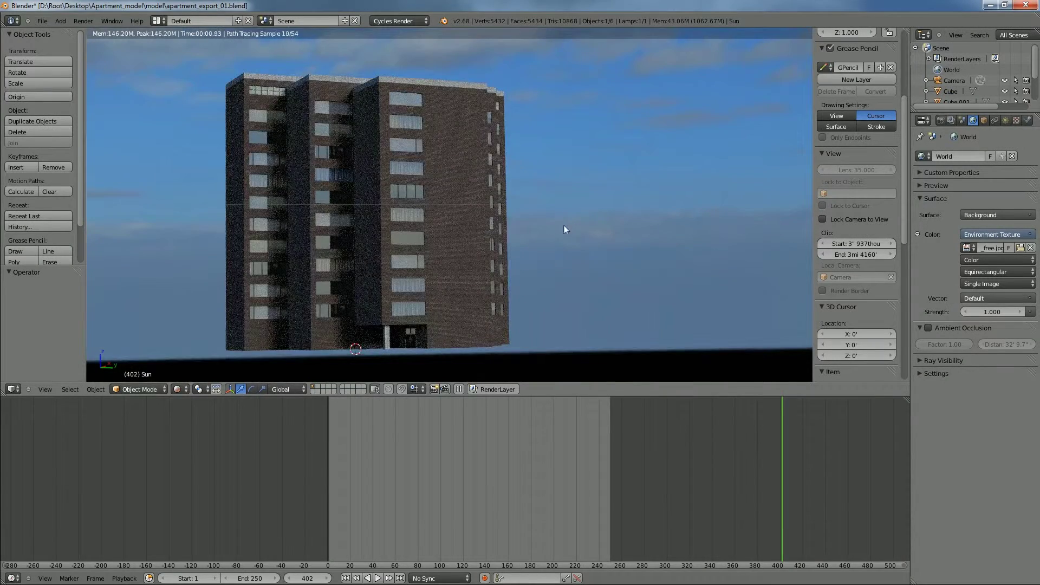
- Inspect the sky-backed building up close, then return to the camera view
{"action": "key", "text": "KP_0"}
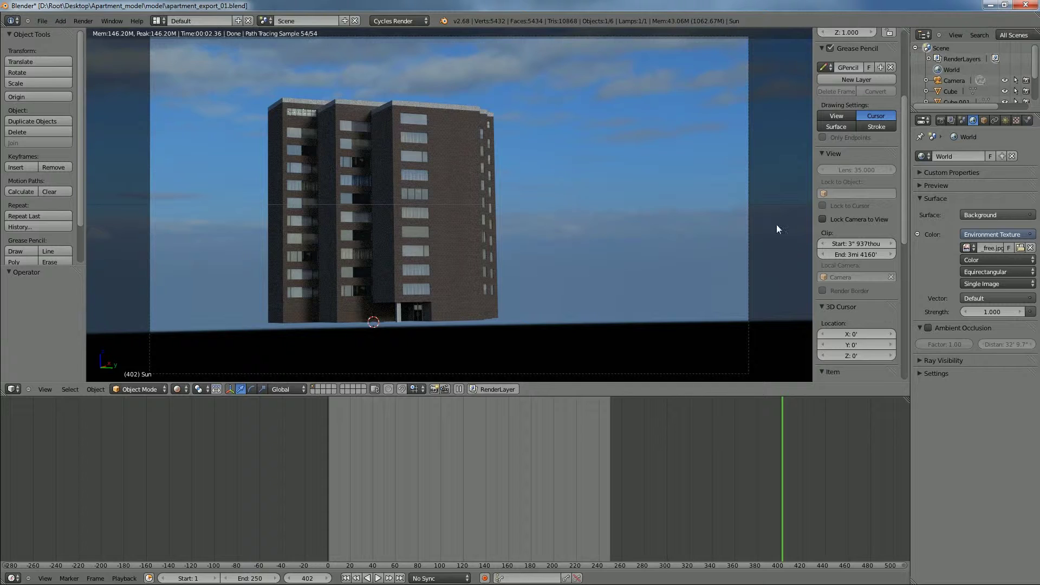
{"action": "key", "text": "KP_0"}
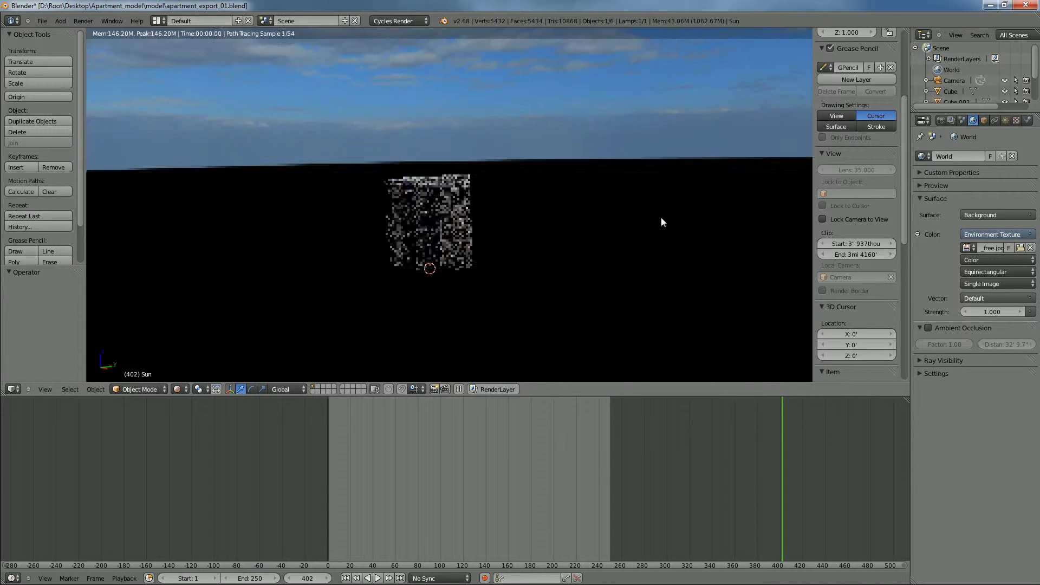
{"action": "scroll", "coordinate": [597, 225], "scroll_direction": "up", "scroll_amount": 3}
{"action": "mouse_move", "coordinate": [592, 230]}
{"action": "middle_mouse_down"}
{"action": "mouse_move", "coordinate": [606, 209]}
{"action": "mouse_move", "coordinate": [615, 219]}
{"action": "mouse_move", "coordinate": [596, 214]}
{"action": "mouse_move", "coordinate": [650, 225]}
{"action": "mouse_move", "coordinate": [756, 213]}
{"action": "mouse_move", "coordinate": [752, 189]}
{"action": "mouse_move", "coordinate": [740, 214]}
{"action": "mouse_move", "coordinate": [667, 76]}
{"action": "mouse_move", "coordinate": [604, 181]}
{"action": "mouse_move", "coordinate": [469, 192]}
{"action": "mouse_move", "coordinate": [381, 159]}
{"action": "mouse_move", "coordinate": [451, 116]}
{"action": "mouse_move", "coordinate": [310, 122]}
{"action": "mouse_move", "coordinate": [480, 148]}
{"action": "middle_mouse_up"}
{"action": "scroll", "coordinate": [645, 227], "scroll_direction": "down", "scroll_amount": 2}
{"action": "key", "text": "KP_0"}
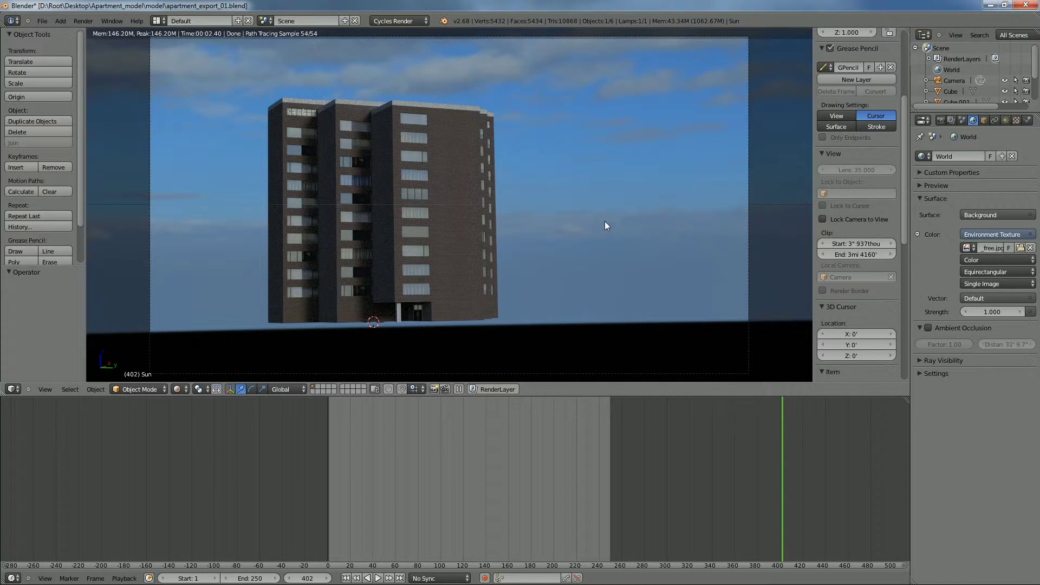
{"action": "left_click", "coordinate": [943, 121]}
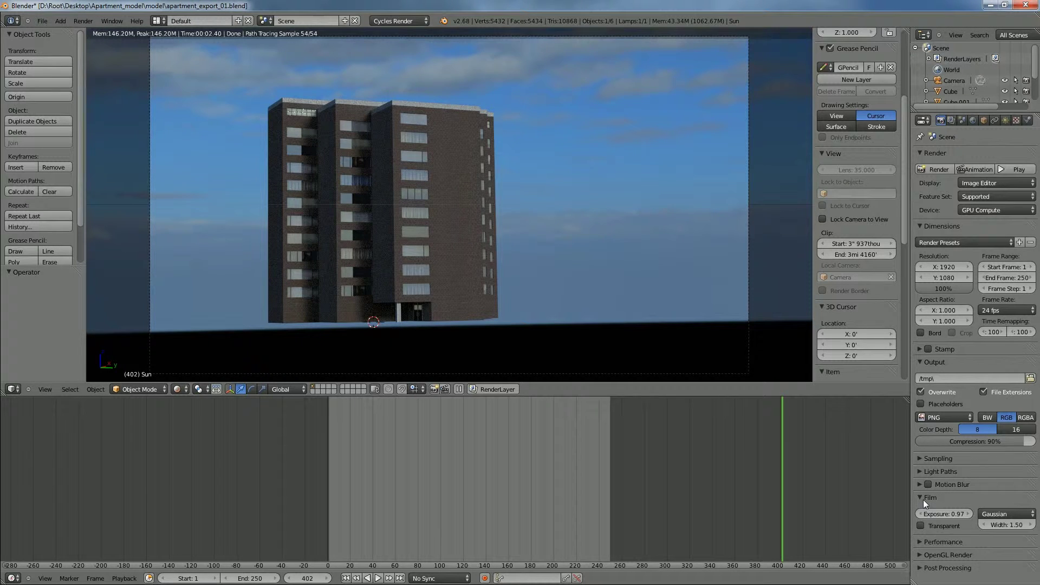
- Turn on transparent Film and set the background images opacity to 1.0
{"action": "left_click", "coordinate": [930, 527]}
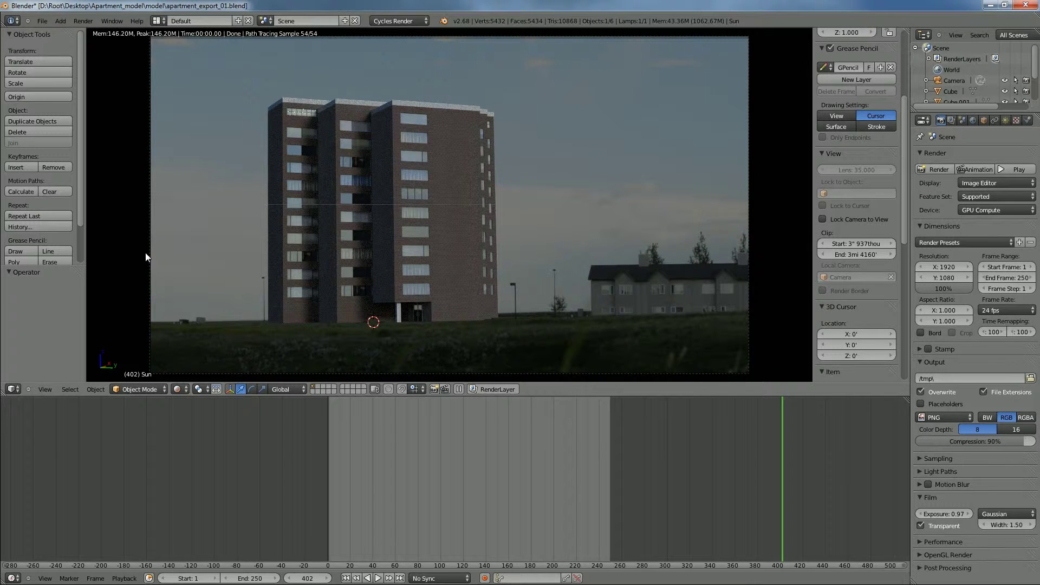
{"action": "scroll", "coordinate": [846, 290], "scroll_direction": "down", "scroll_amount": 10}
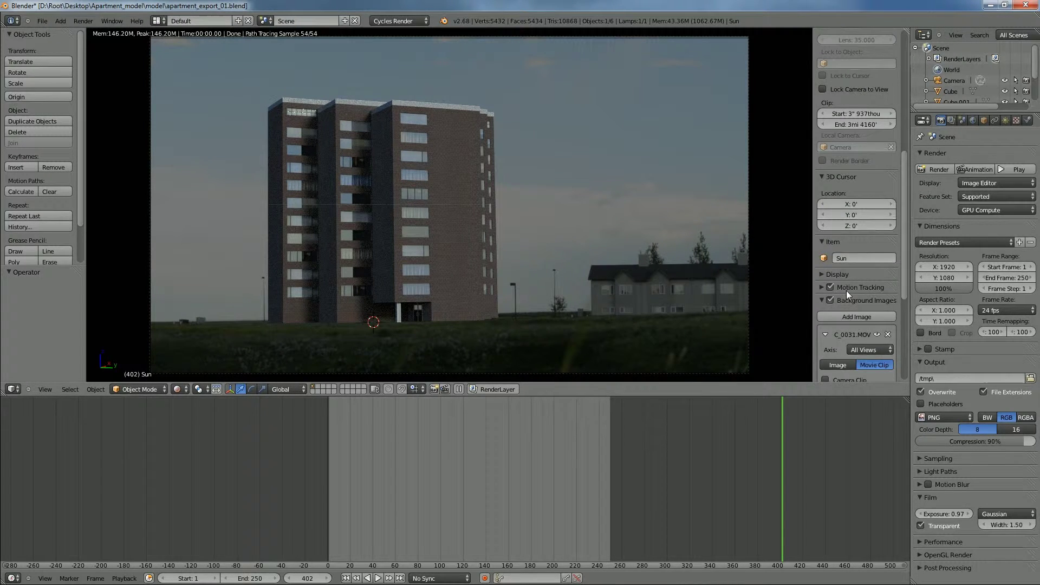
{"action": "scroll", "coordinate": [844, 344], "scroll_direction": "down", "scroll_amount": 2}
{"action": "left_click_drag", "start_coordinate": [853, 333], "coordinate": [894, 333]}
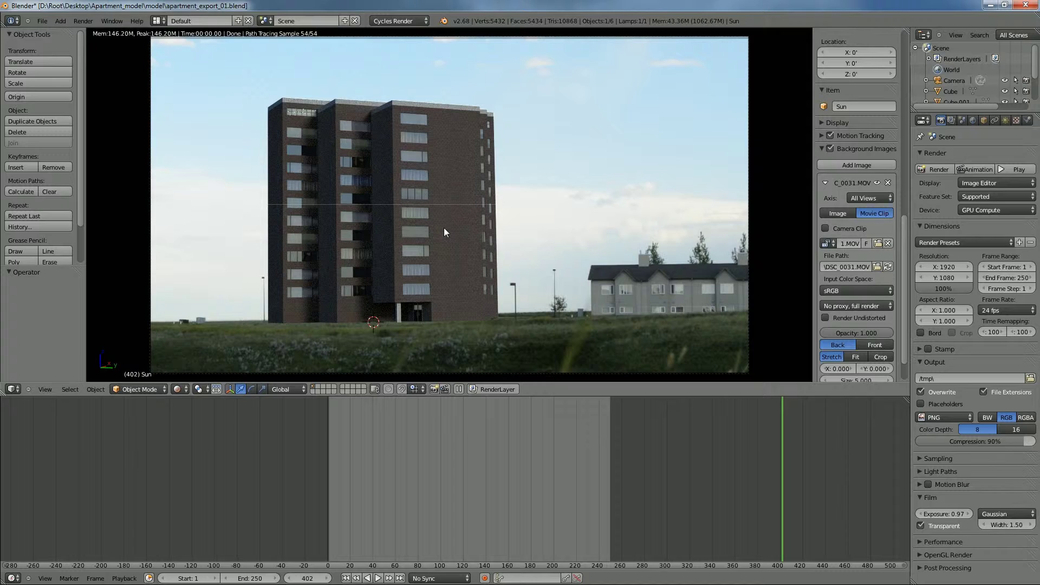
- Save the scene under the incremented name apartment_export_02.blend
{"action": "key", "text": "ctrl+shift+s"}
{"action": "key", "text": "KP_Add"}
{"action": "key", "text": "Return"}
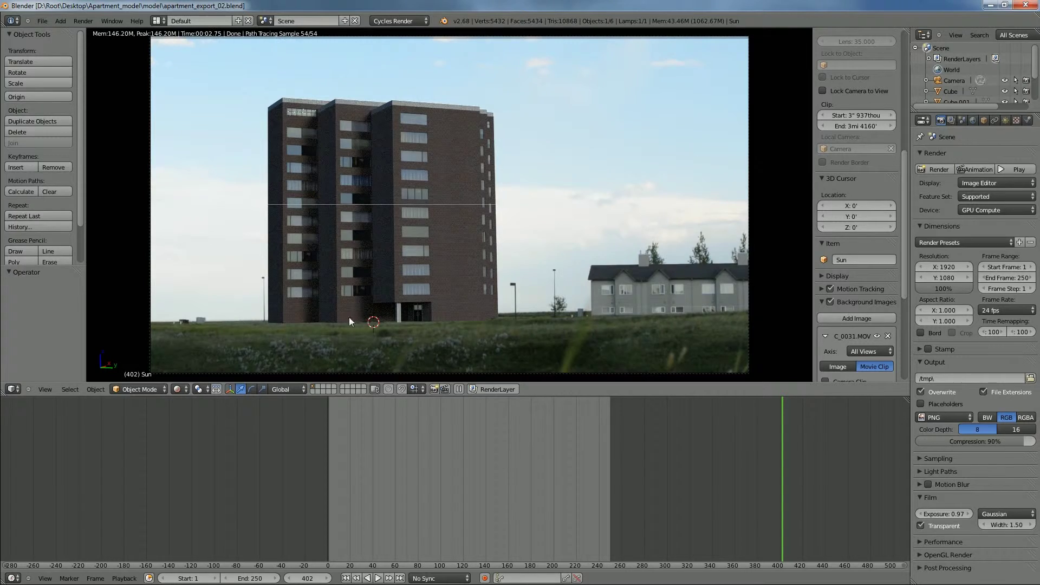
{"action": "middle_click_drag", "start_coordinate": [477, 285], "coordinate": [367, 278]}
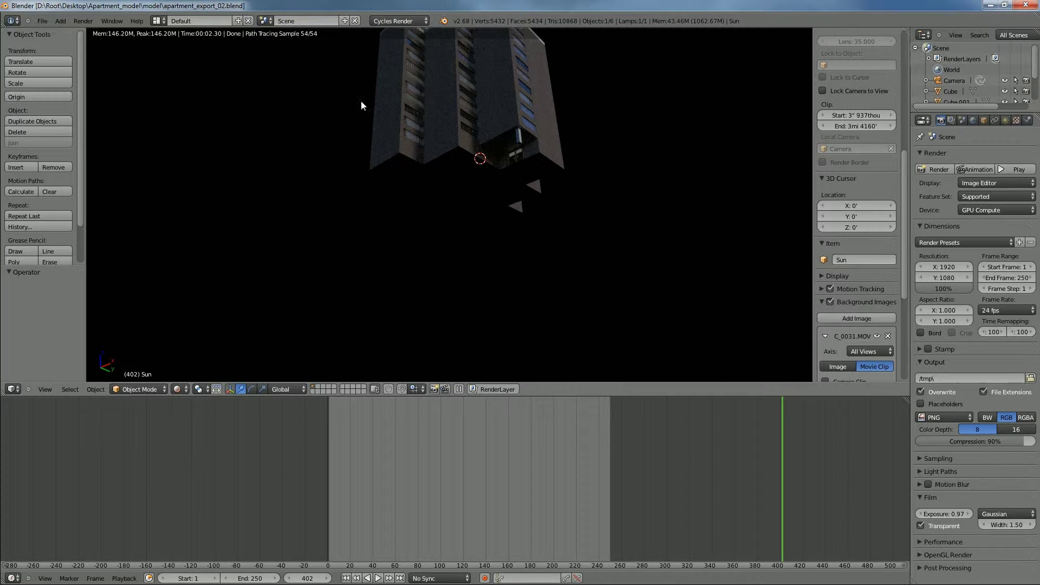
- Switch to solid shading and add a plane mesh beneath the building
{"action": "mouse_move", "coordinate": [502, 201]}
{"action": "middle_mouse_down"}
{"action": "mouse_move", "coordinate": [467, 233]}
{"action": "mouse_move", "coordinate": [521, 241]}
{"action": "mouse_move", "coordinate": [433, 233]}
{"action": "mouse_move", "coordinate": [485, 248]}
{"action": "middle_mouse_up"}
{"action": "key", "text": "z"}
{"action": "key", "text": "z"}
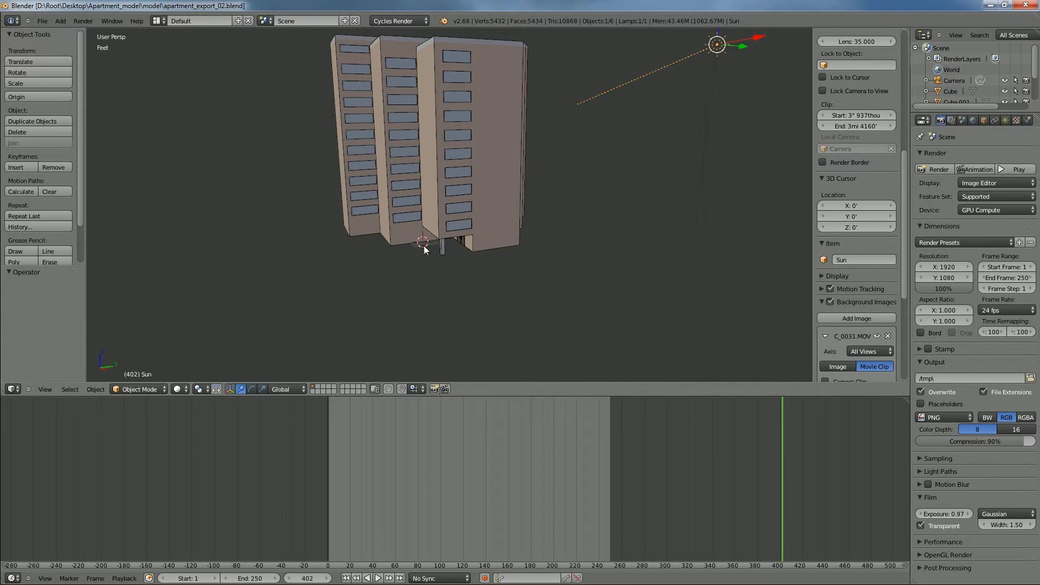
{"action": "key", "text": "shift+a"}
{"action": "mouse_move", "coordinate": [438, 247]}
{"action": "left_click", "coordinate": [470, 243]}
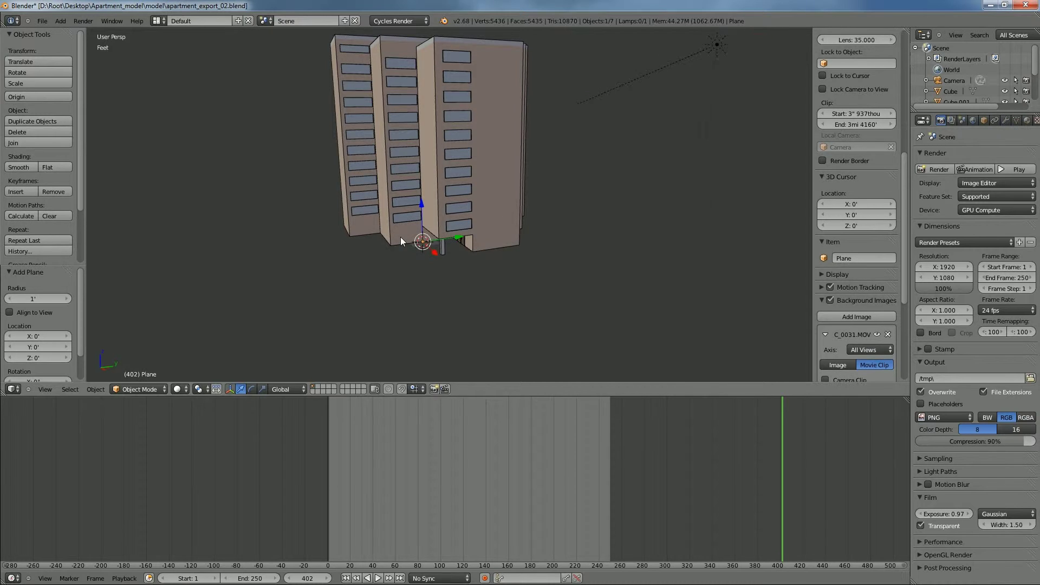
- Scale the plane into a wide ground and position it at ground level
{"action": "key", "text": "s"}
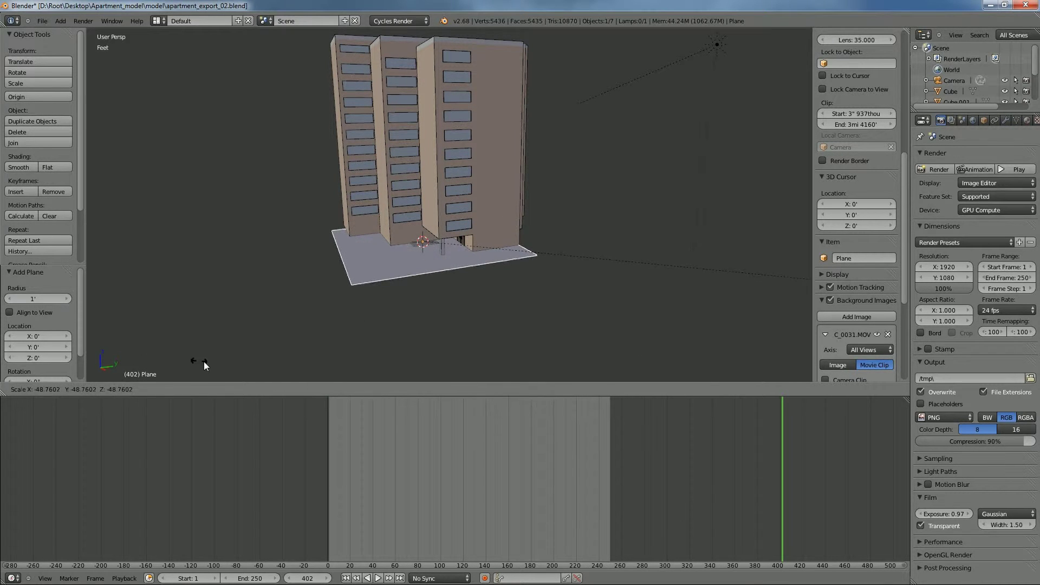
{"action": "left_click", "coordinate": [666, 369]}
{"action": "middle_click_drag", "start_coordinate": [666, 369], "coordinate": [550, 310]}
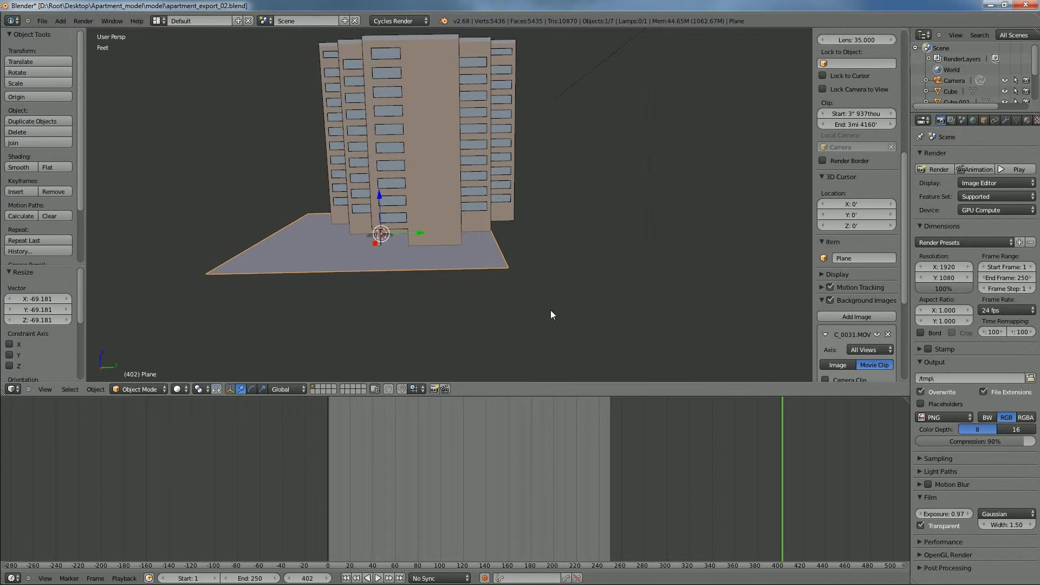
{"action": "key", "text": "s"}
{"action": "left_click", "coordinate": [504, 308]}
{"action": "key", "text": "g"}
{"action": "key", "text": "shift+z"}
{"action": "key", "text": "s"}
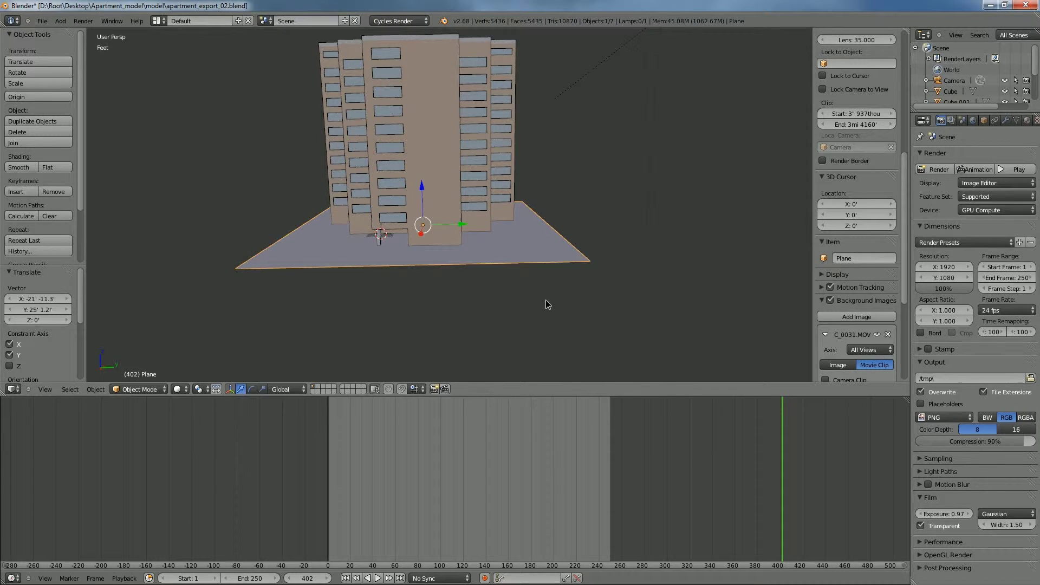
{"action": "left_click", "coordinate": [599, 309]}
{"action": "middle_click_drag", "start_coordinate": [599, 309], "coordinate": [650, 308]}
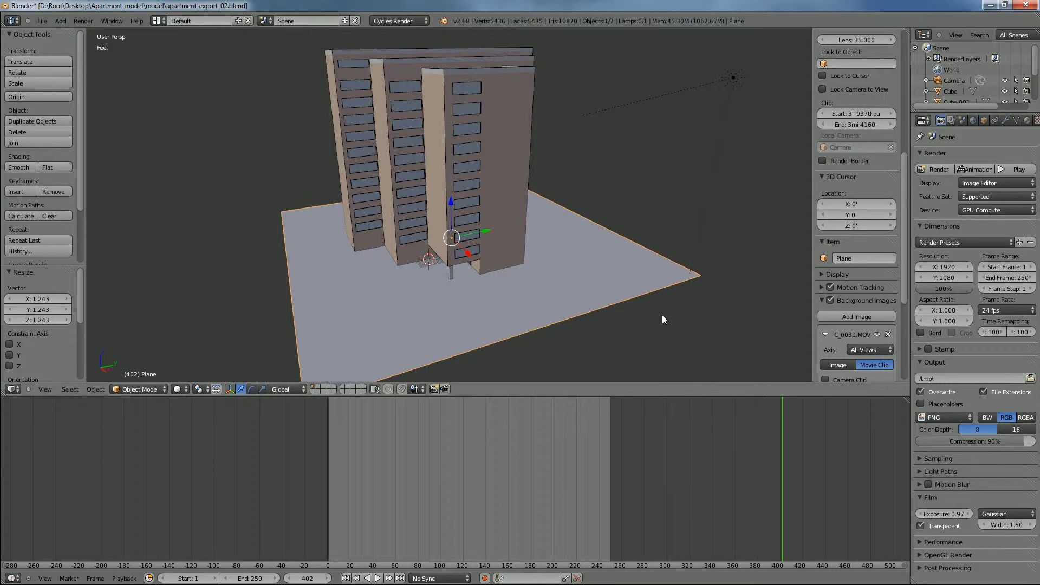
- Give the plane a new material in a muted pale yellow and view it through the camera
{"action": "left_click", "coordinate": [1027, 120]}
{"action": "left_click", "coordinate": [958, 192]}
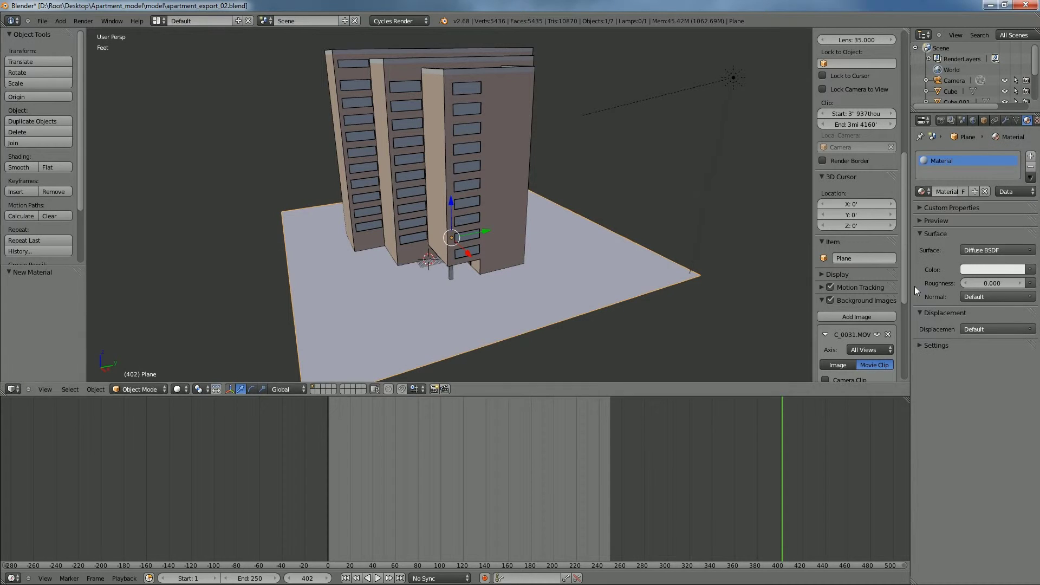
{"action": "left_click", "coordinate": [978, 271]}
{"action": "left_click", "coordinate": [953, 162]}
{"action": "left_click_drag", "start_coordinate": [953, 162], "coordinate": [954, 160]}
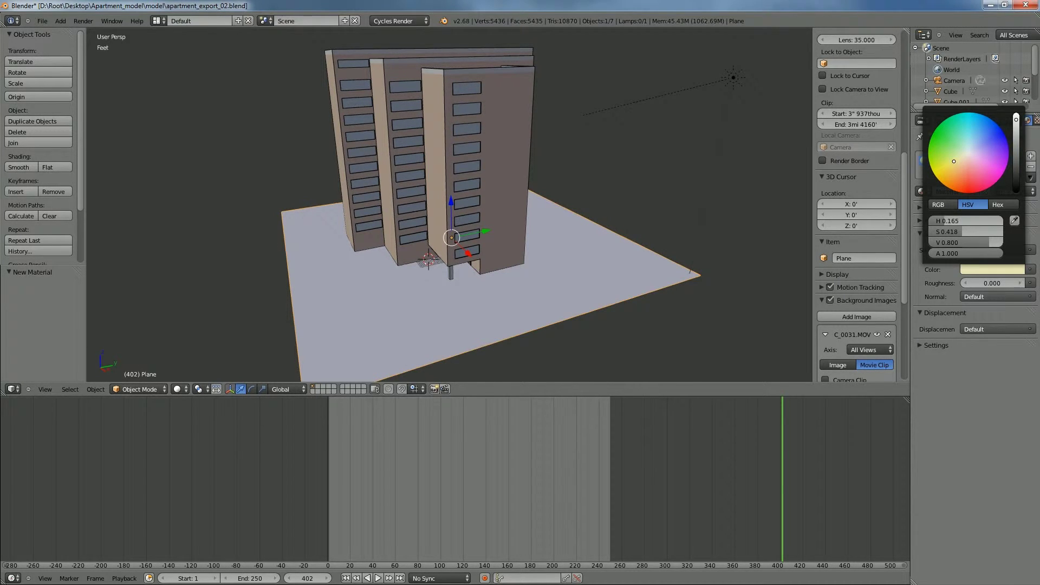
{"action": "left_click_drag", "start_coordinate": [1017, 133], "coordinate": [1018, 137]}
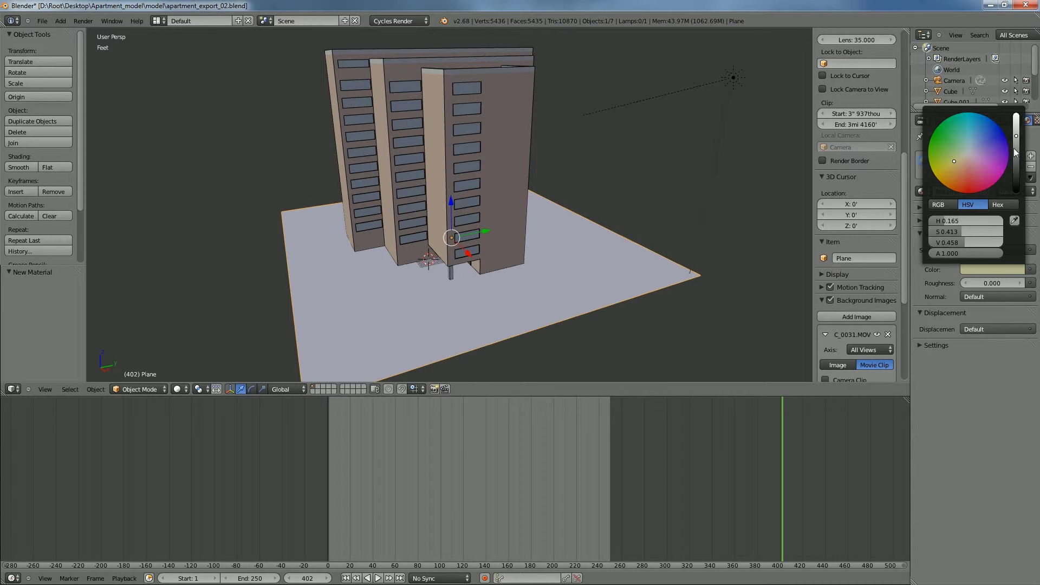
{"action": "left_click_drag", "start_coordinate": [962, 231], "coordinate": [954, 232]}
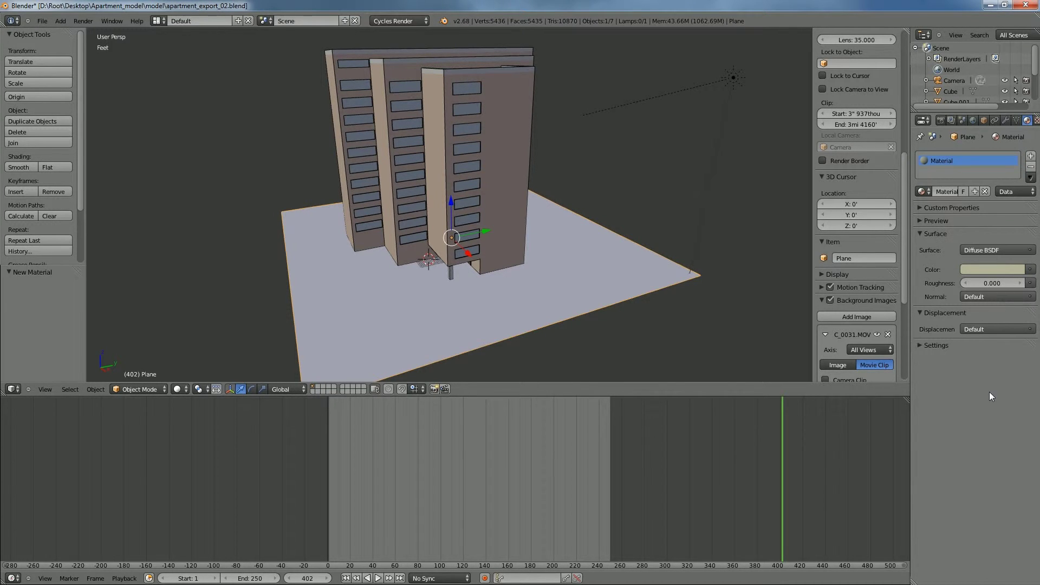
{"action": "mouse_move", "coordinate": [596, 260]}
{"action": "middle_mouse_down"}
{"action": "mouse_move", "coordinate": [622, 282]}
{"action": "mouse_move", "coordinate": [600, 263]}
{"action": "middle_mouse_up"}
{"action": "key", "text": "KP_0"}
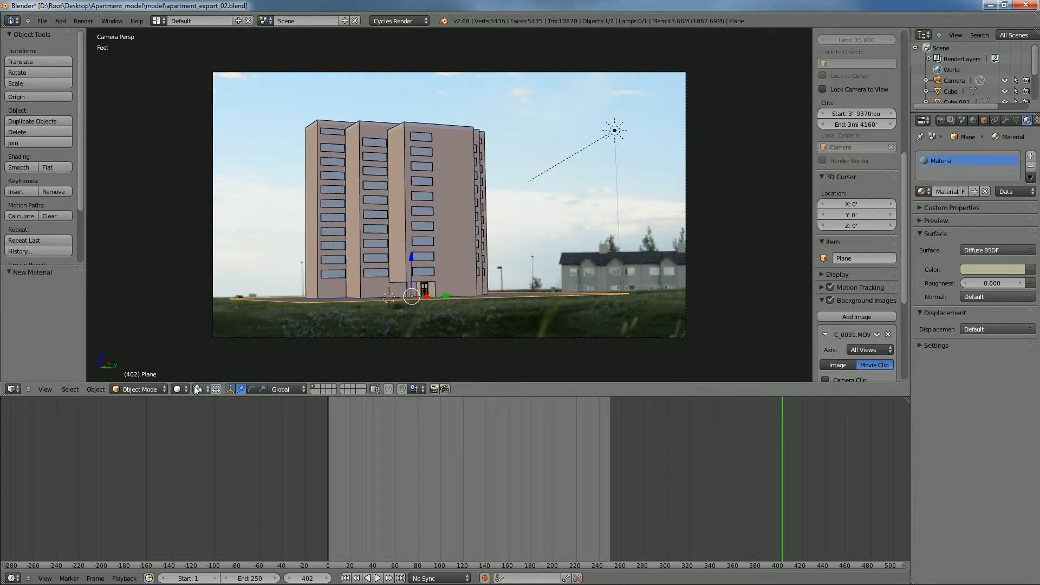
- Switch to Rendered shading and turn off the ground plane's Camera ray visibility
{"action": "left_click", "coordinate": [178, 389]}
{"action": "key", "text": "Return"}
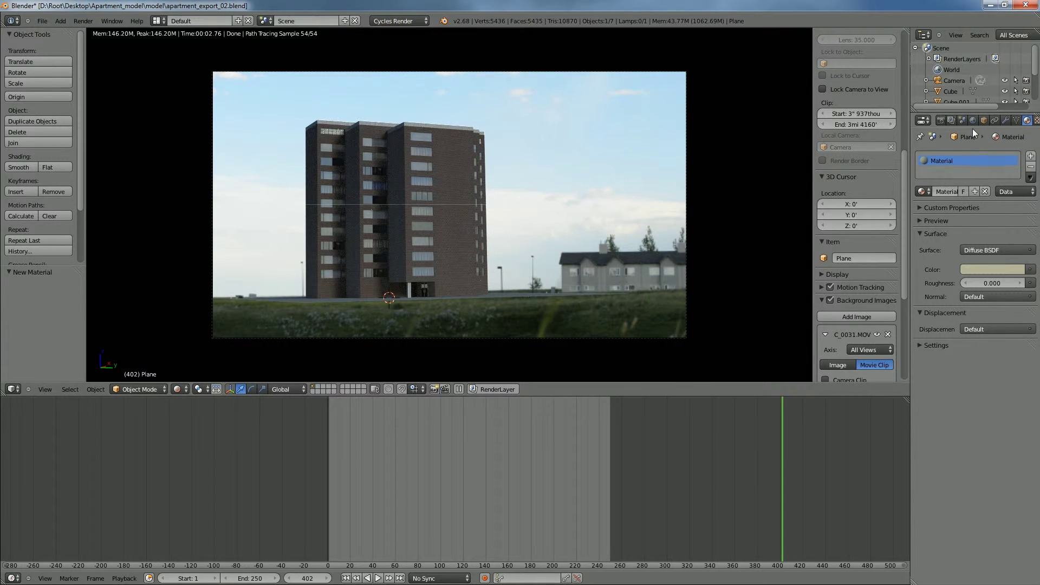
{"action": "left_click", "coordinate": [983, 118]}
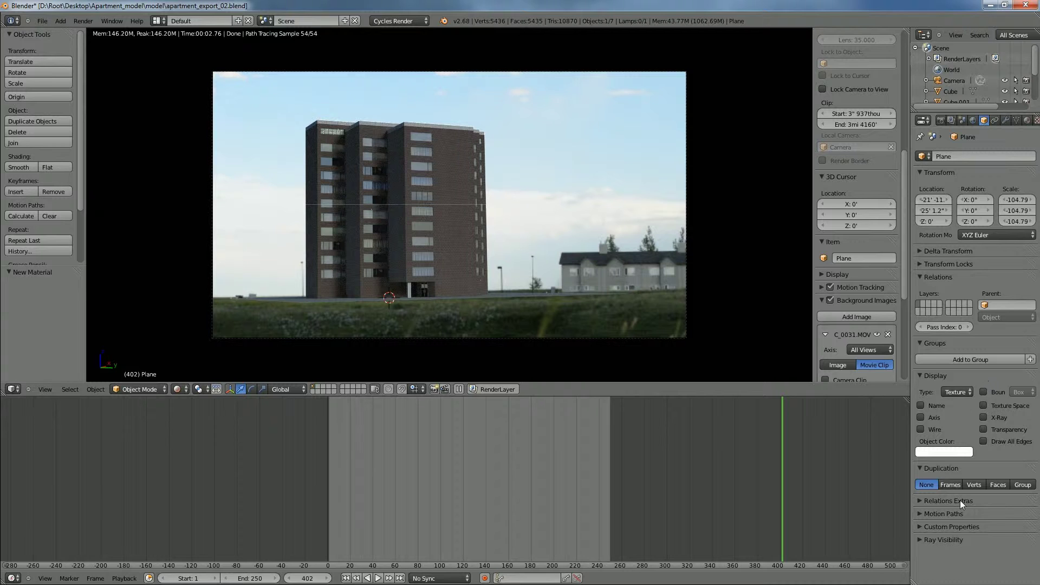
{"action": "left_click", "coordinate": [949, 536]}
{"action": "left_click", "coordinate": [938, 551]}
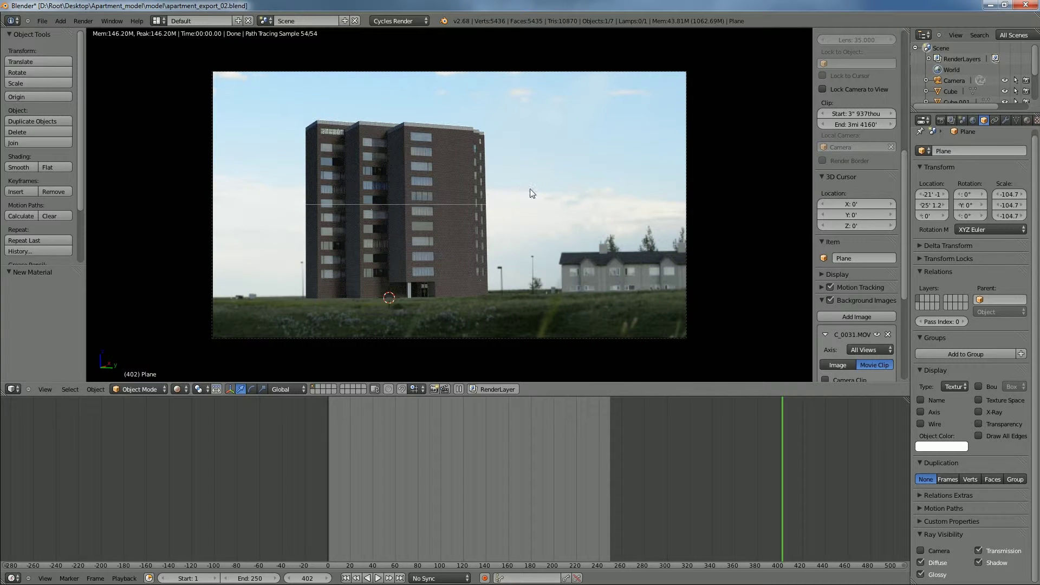
- Save the blend file and bring up the render settings
{"action": "left_click", "coordinate": [40, 21]}
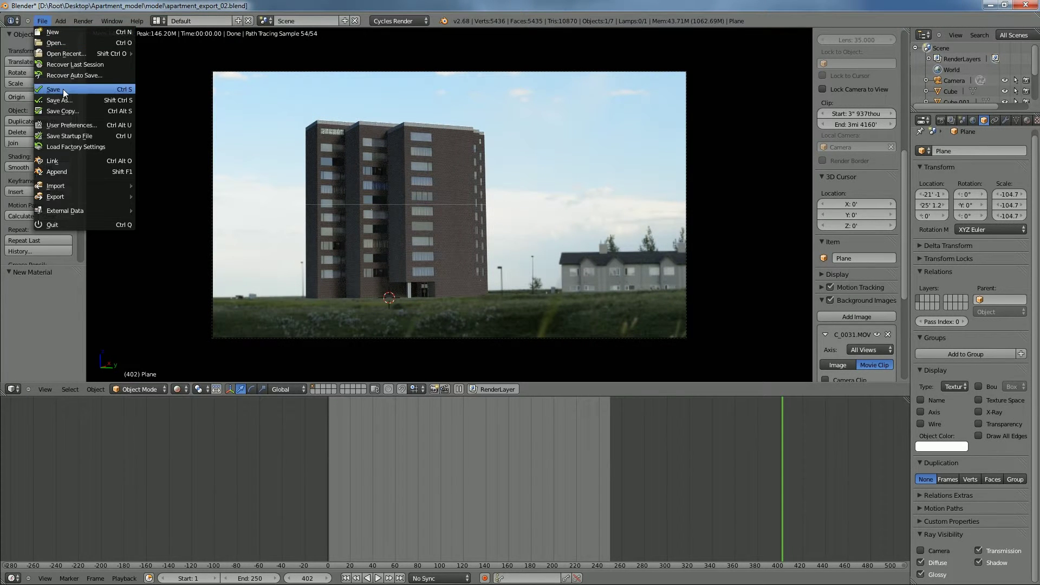
{"action": "left_click", "coordinate": [111, 87]}
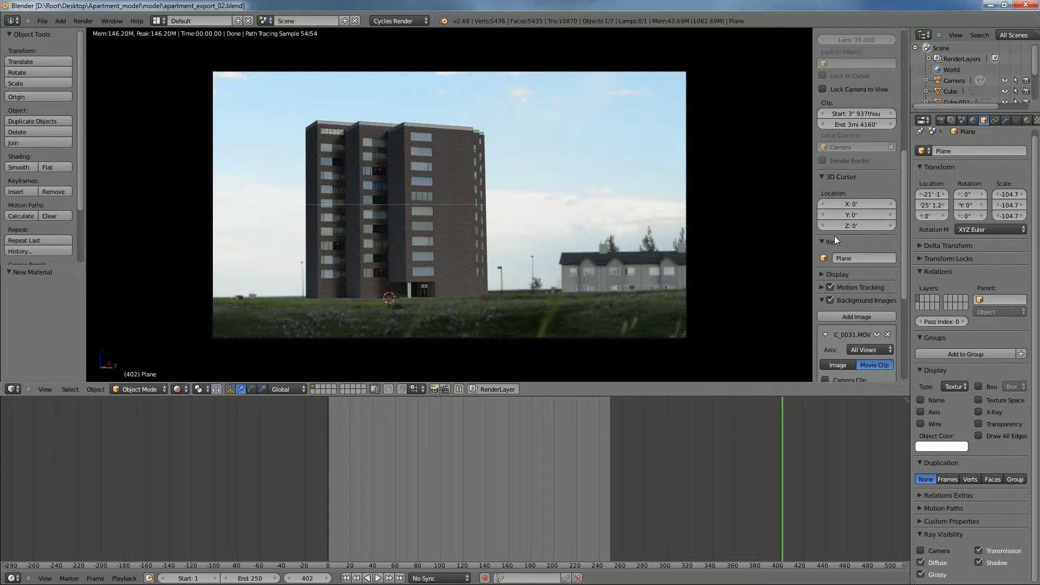
{"action": "left_click", "coordinate": [941, 120]}
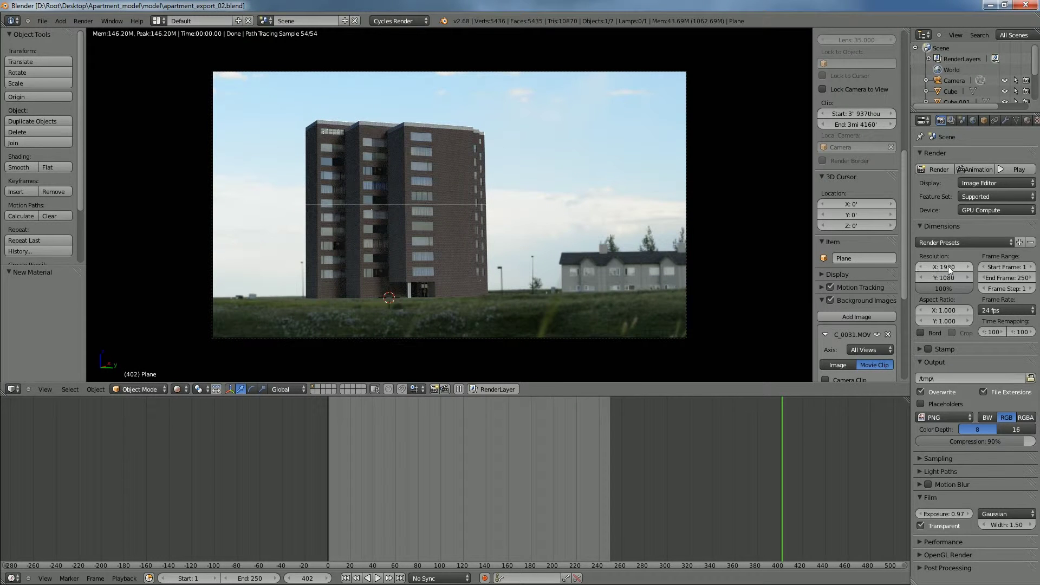
{"action": "key", "text": "Return"}
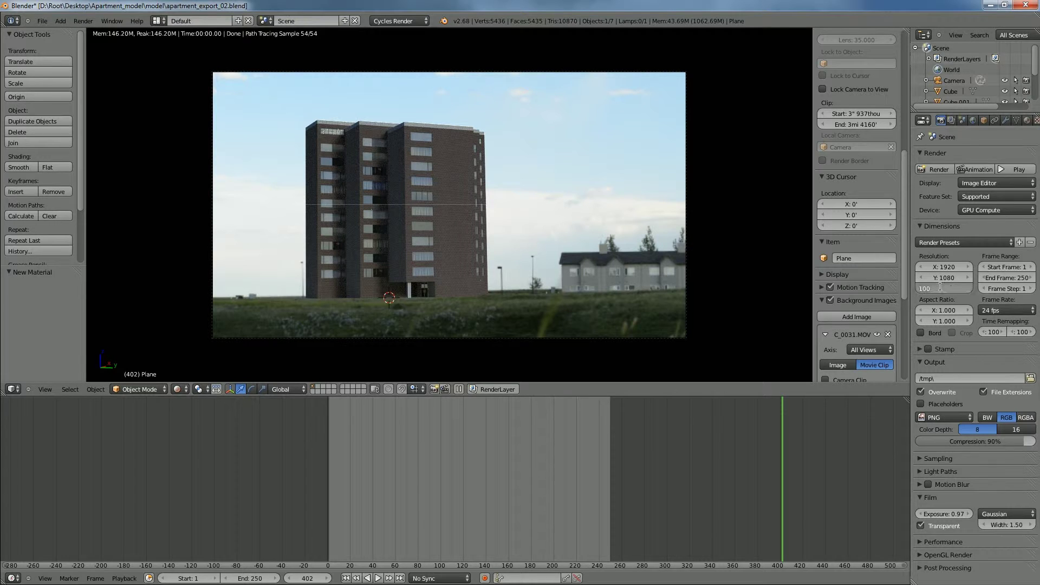
- Set resolution scale to 125%, PNG compression to 100%, and color mode to RGBA
{"action": "key", "text": "BackSpace"}
{"action": "type", "text": "125"}
{"action": "key", "text": "Return"}
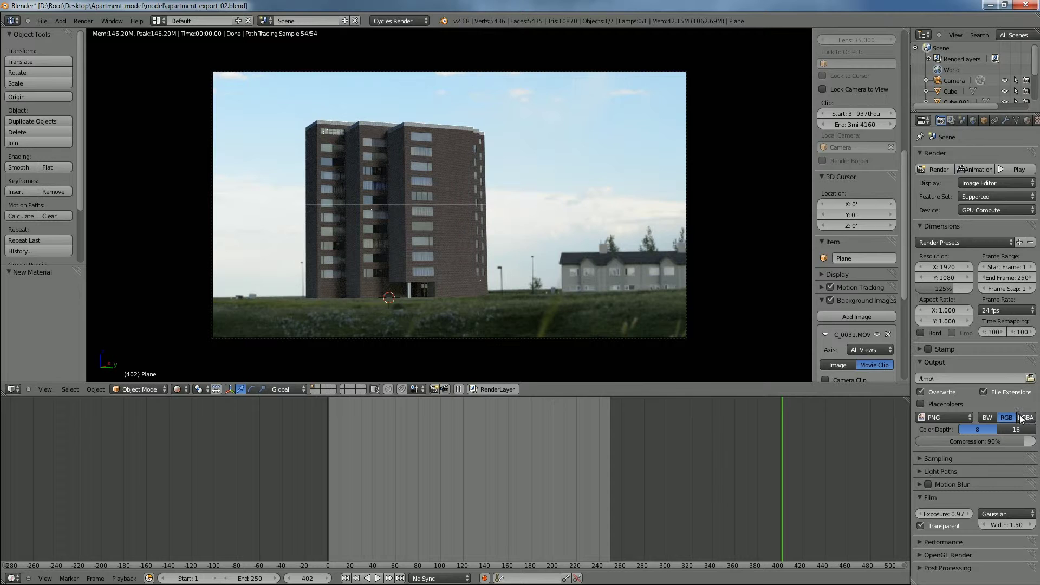
{"action": "left_click_drag", "start_coordinate": [1019, 443], "coordinate": [1036, 444]}
{"action": "left_click", "coordinate": [1026, 418]}
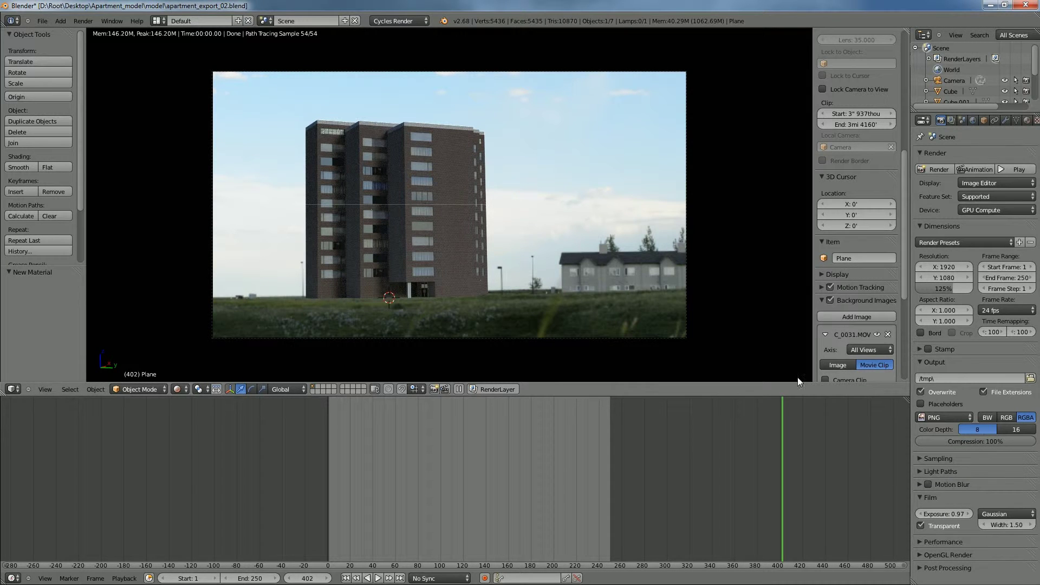
- Hide the background movie clip and raise render samples from 200 to 500
{"action": "left_click", "coordinate": [829, 300]}
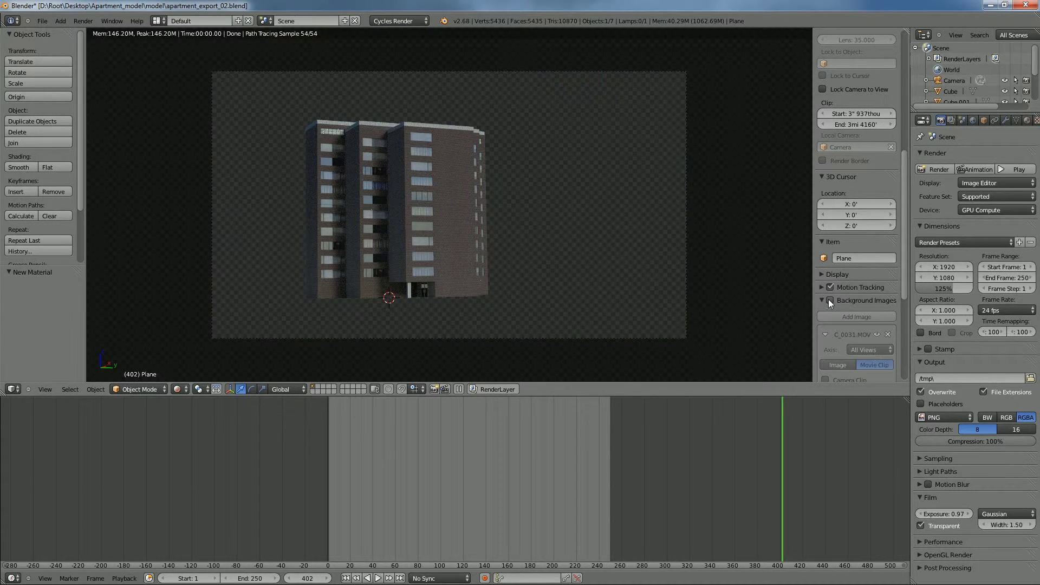
{"action": "left_click", "coordinate": [947, 458]}
{"action": "scroll", "coordinate": [946, 459], "scroll_direction": "down", "scroll_amount": 2}
{"action": "left_click", "coordinate": [1000, 455]}
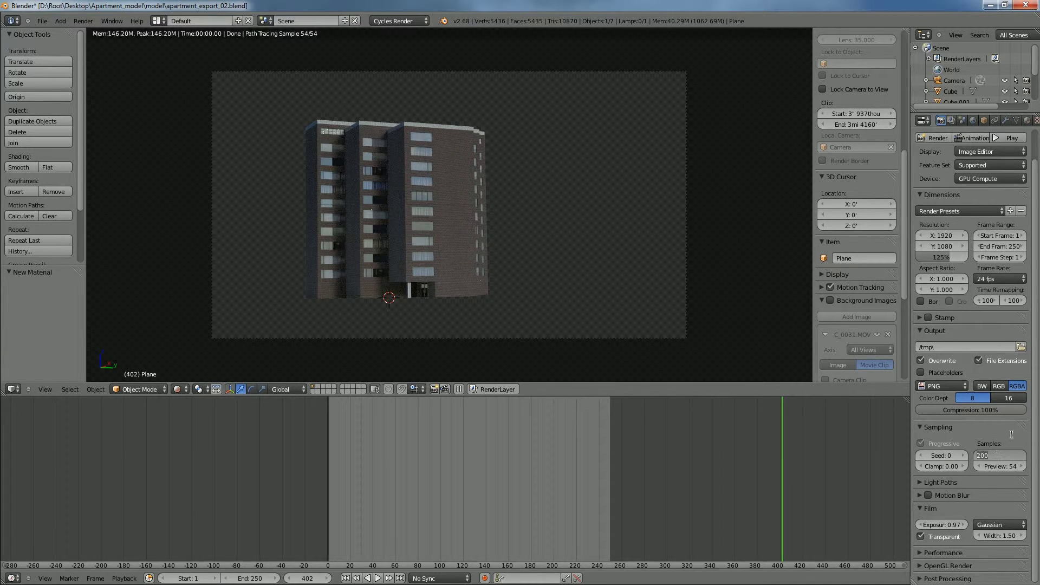
{"action": "key", "text": "Return"}
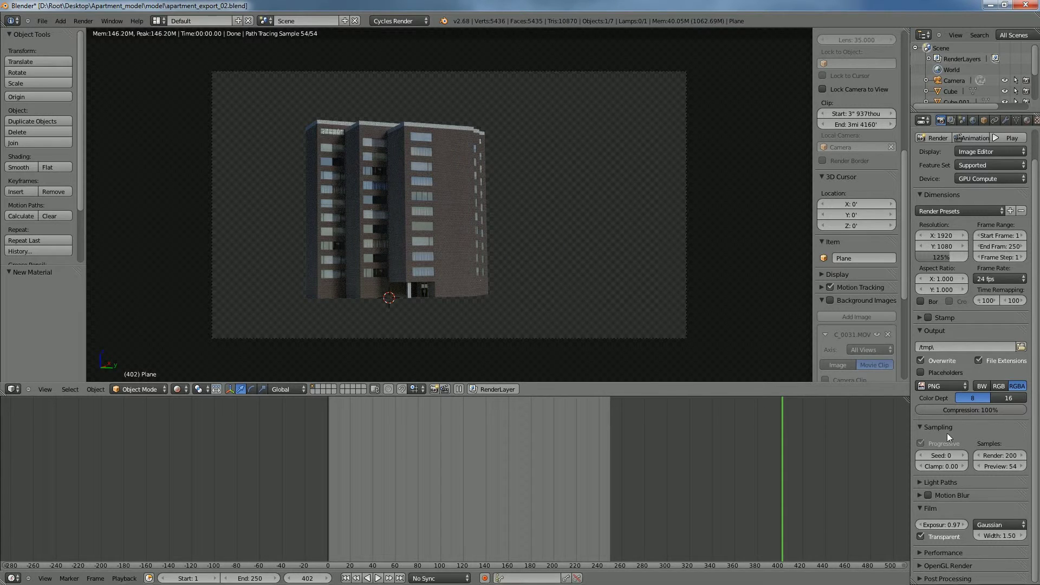
{"action": "left_click", "coordinate": [1007, 457]}
{"action": "type", "text": "500"}
{"action": "key", "text": "Return"}
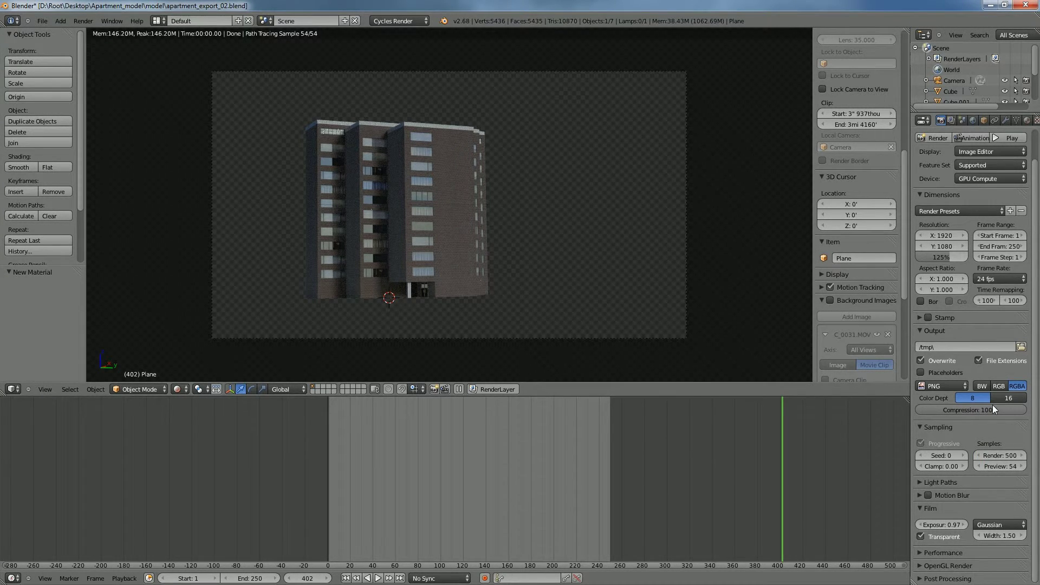
- Apply the Limited Global Illumination light path preset and review the 256 × 256 Center-order tile settings
{"action": "left_click", "coordinate": [958, 480]}
{"action": "scroll", "coordinate": [957, 481], "scroll_direction": "down", "scroll_amount": 4}
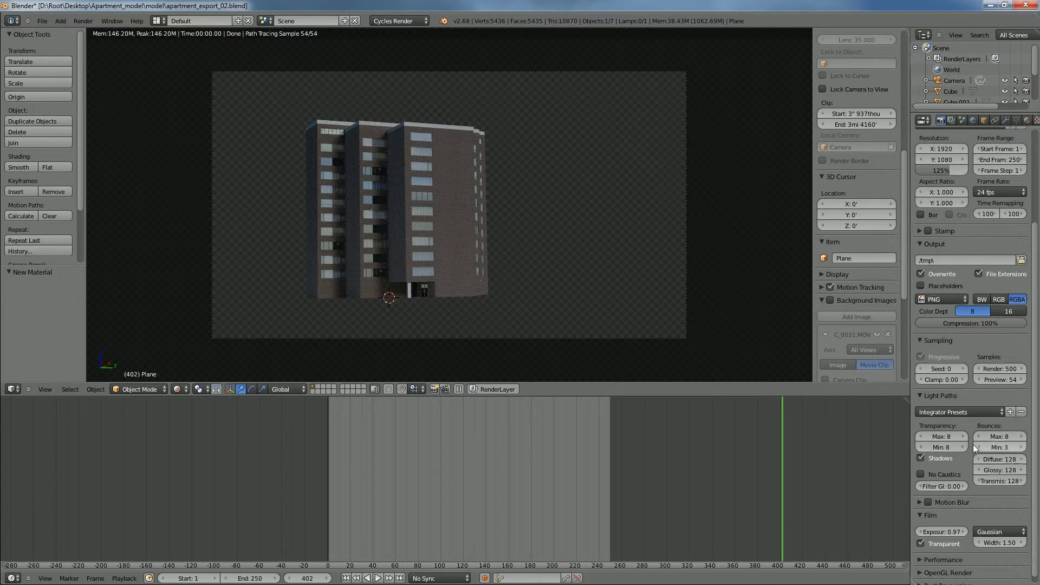
{"action": "left_click", "coordinate": [958, 412]}
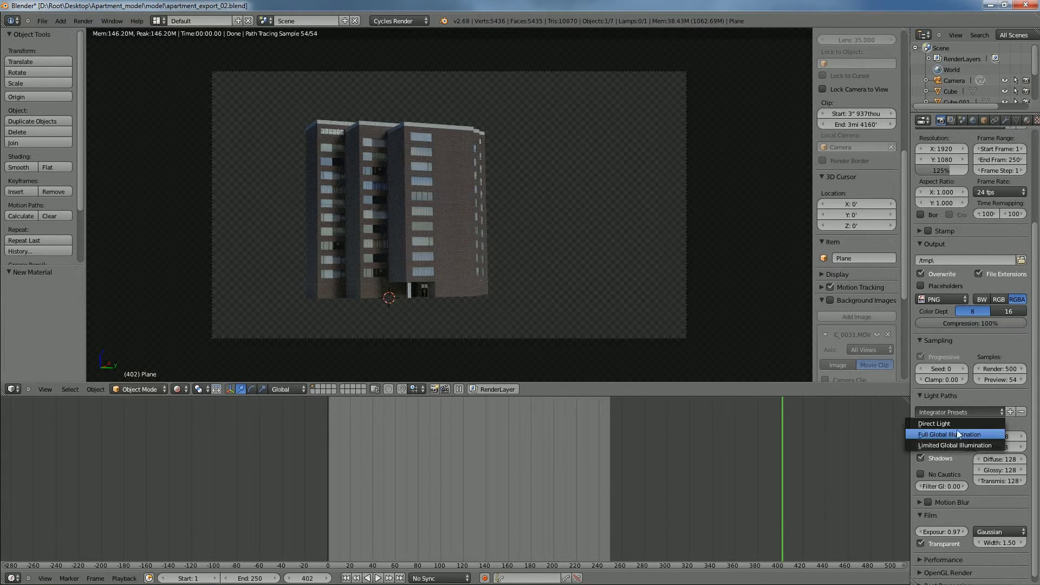
{"action": "left_click", "coordinate": [952, 444]}
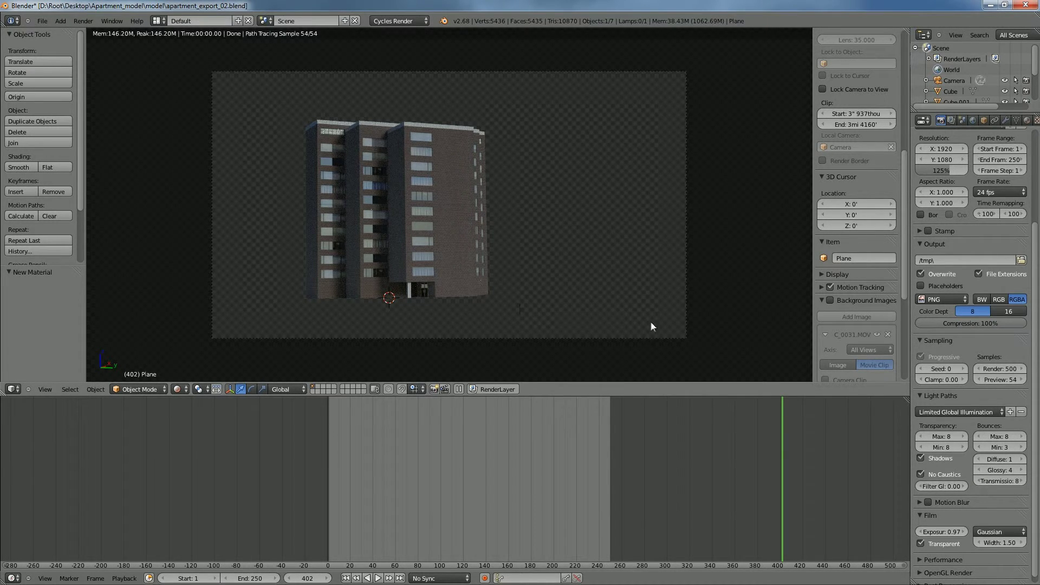
{"action": "scroll", "coordinate": [940, 488], "scroll_direction": "down", "scroll_amount": 1}
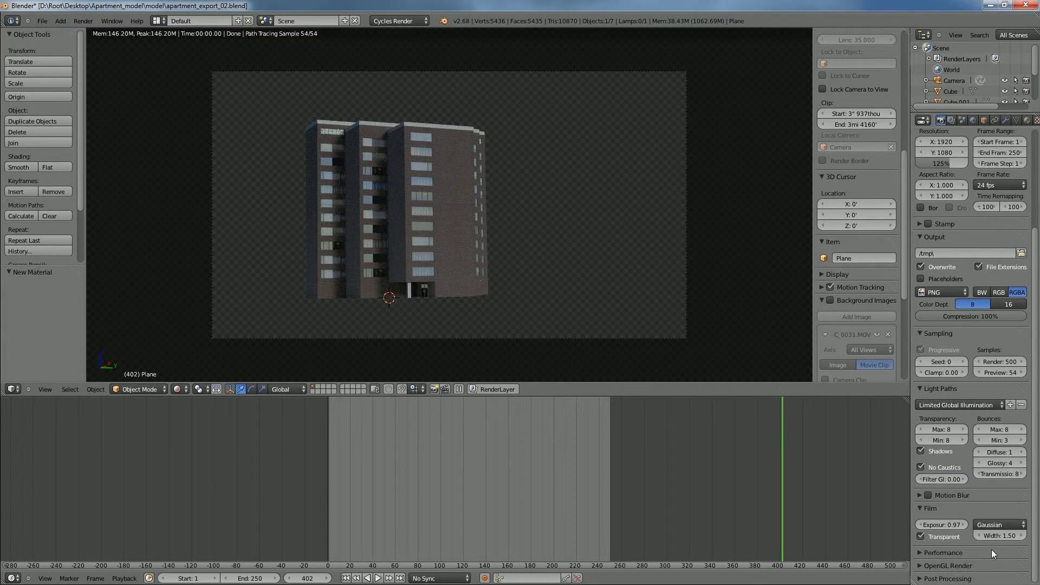
{"action": "left_click", "coordinate": [958, 552]}
{"action": "scroll", "coordinate": [954, 526], "scroll_direction": "down", "scroll_amount": 5}
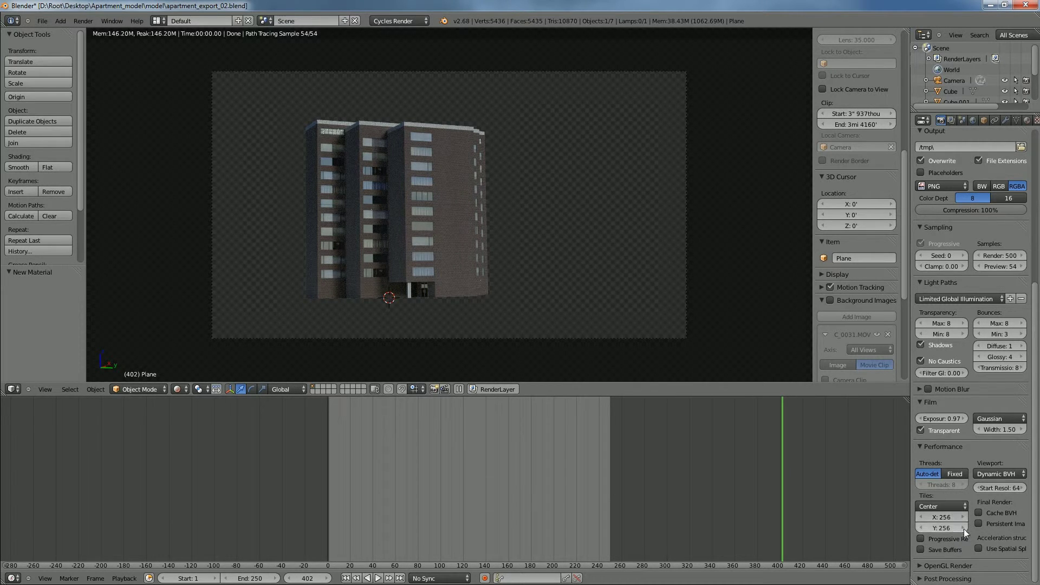
{"action": "scroll", "coordinate": [1003, 453], "scroll_direction": "up", "scroll_amount": 5}
{"action": "scroll", "coordinate": [1003, 452], "scroll_direction": "up", "scroll_amount": 5}
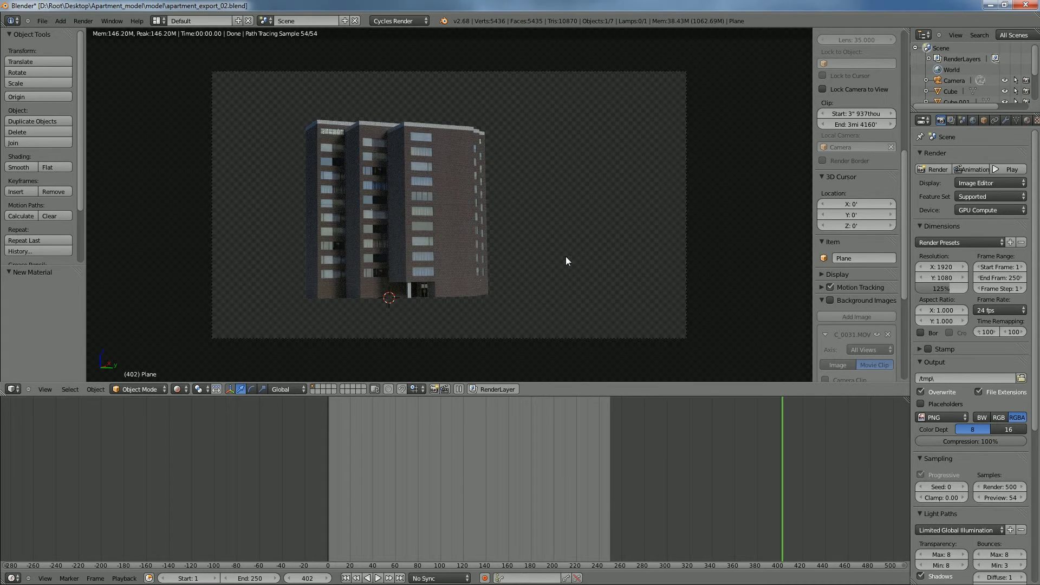
- Render the building over a transparent background, then zoom and recentre the Render Result
{"action": "key", "text": "F11"}
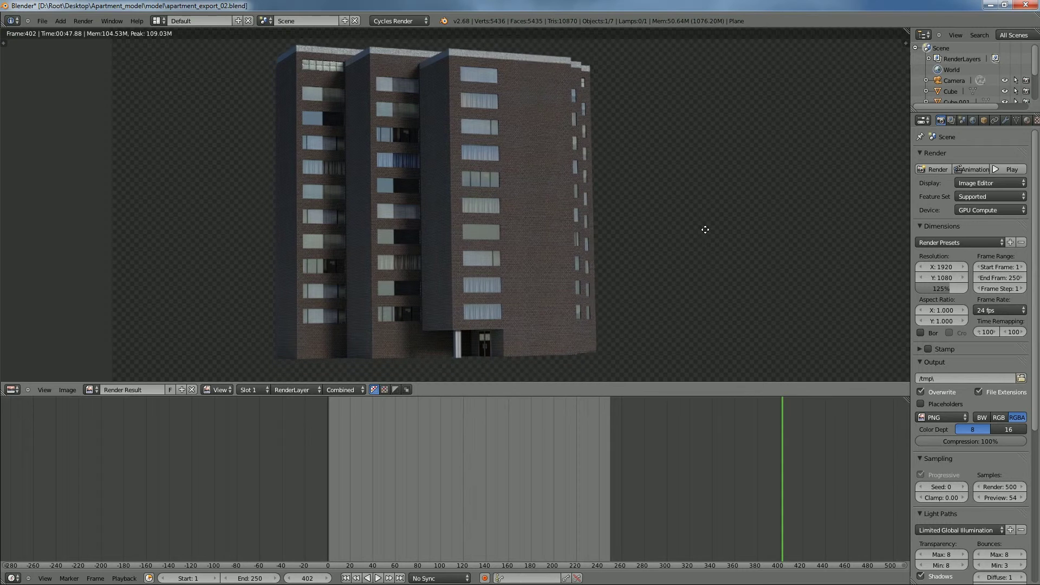
{"action": "scroll", "coordinate": [693, 233], "scroll_direction": "down", "scroll_amount": 2}
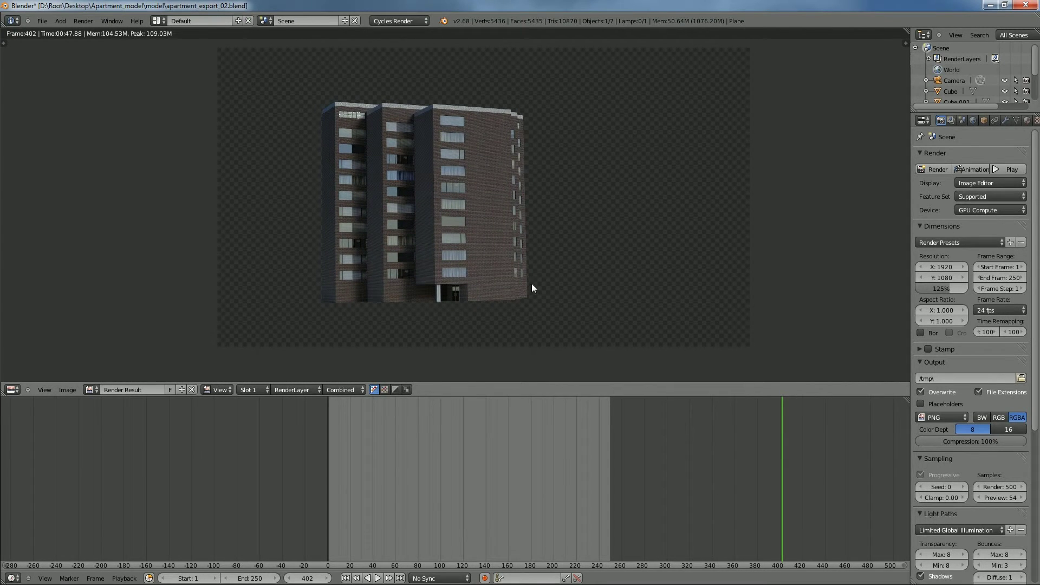
{"action": "middle_click_drag", "start_coordinate": [470, 169], "coordinate": [480, 180]}
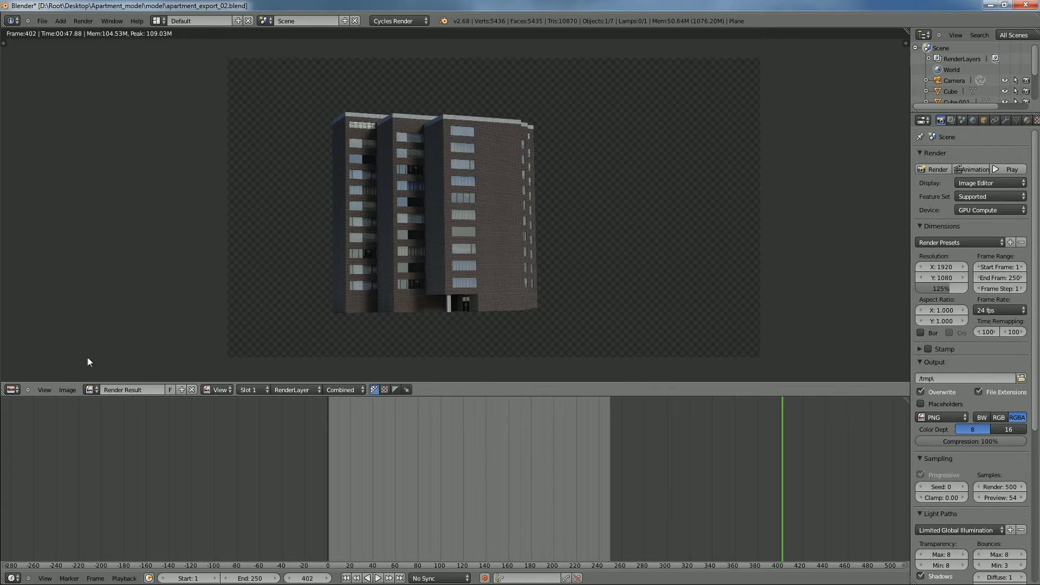
{"action": "left_click", "coordinate": [72, 392]}
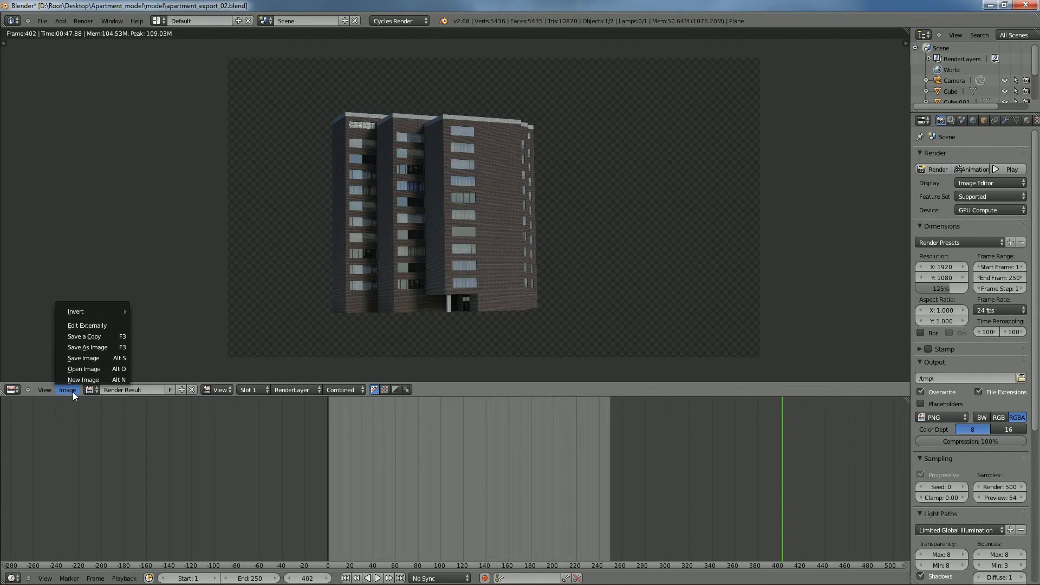
- Save the render as a 16-bit colour depth image named building_render.png
{"action": "left_click", "coordinate": [91, 349]}
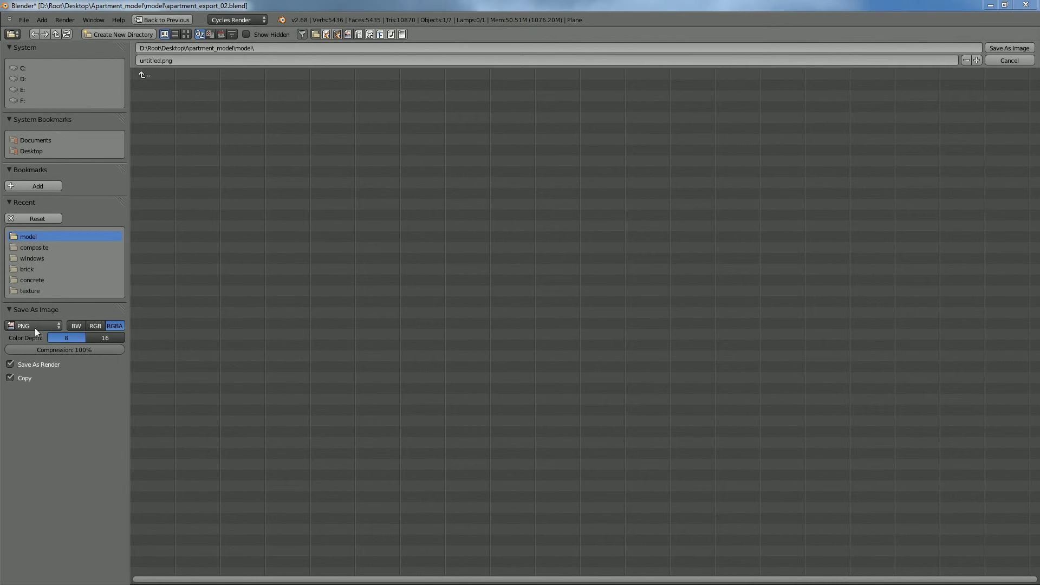
{"action": "left_click", "coordinate": [106, 338]}
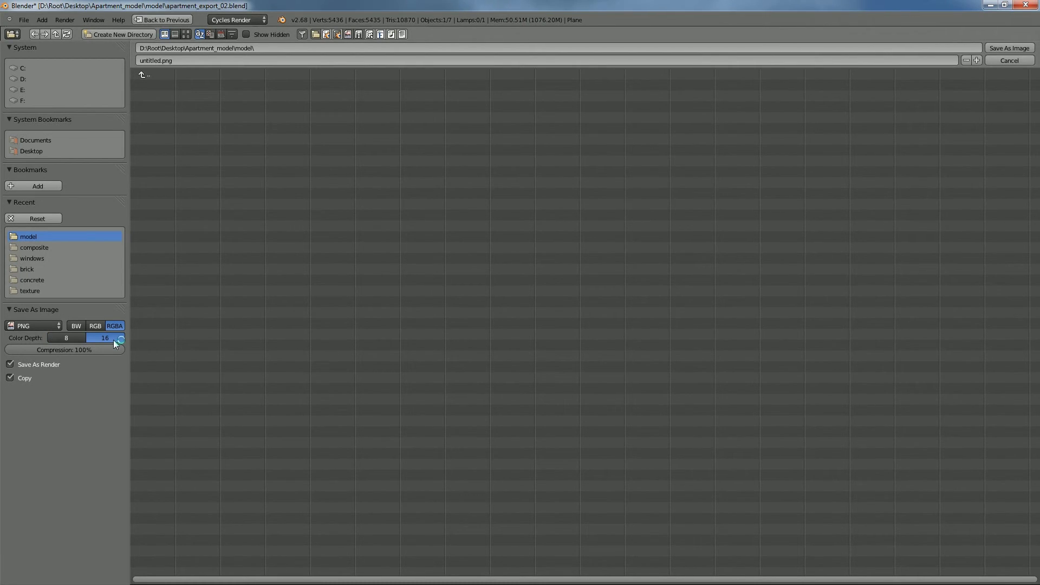
{"action": "left_click", "coordinate": [163, 61]}
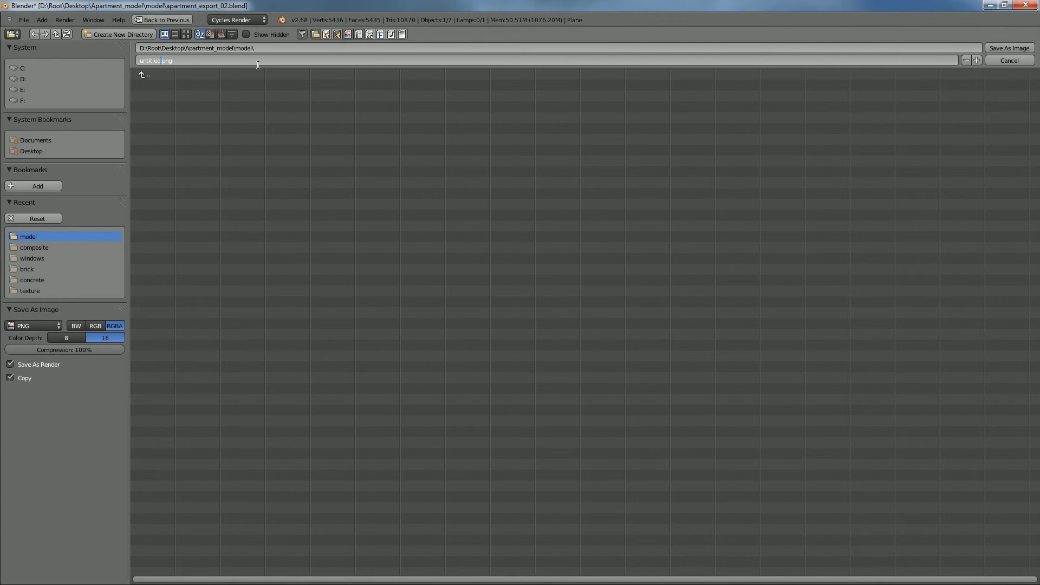
{"action": "key", "text": "BackSpace"}
{"action": "key", "text": "BackSpace"}
{"action": "key", "text": "BackSpace"}
{"action": "key", "text": "BackSpace"}
{"action": "key", "text": "BackSpace"}
{"action": "key", "text": "BackSpace"}
{"action": "key", "text": "BackSpace"}
{"action": "key", "text": "BackSpace"}
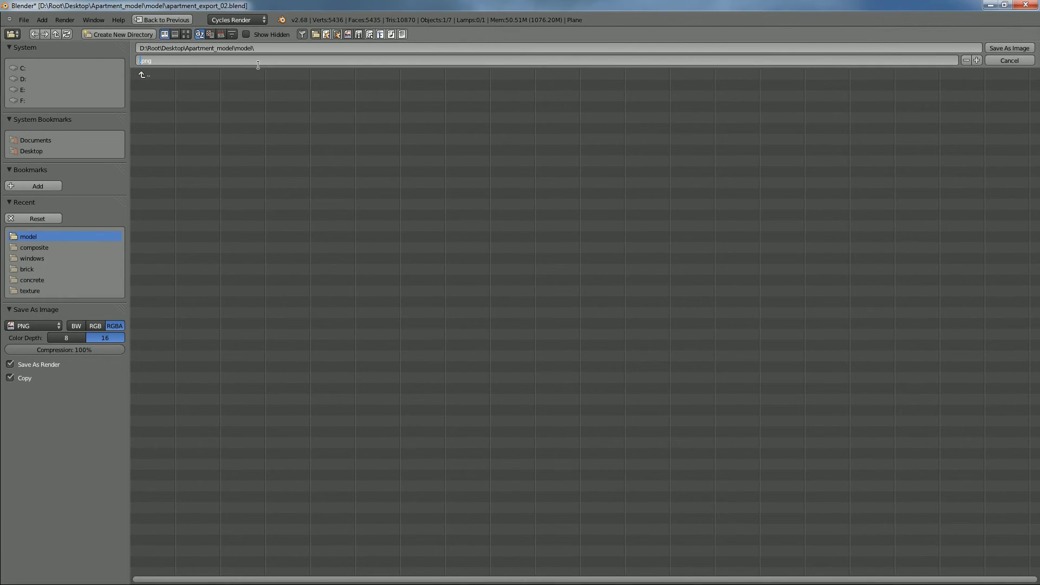
{"action": "type", "text": "building_"}
{"action": "type", "text": "render"}
{"action": "key", "text": "Return"}
- Choose the composite folder as the destination and save the render
{"action": "left_click", "coordinate": [148, 77]}
{"action": "left_click", "coordinate": [169, 86]}
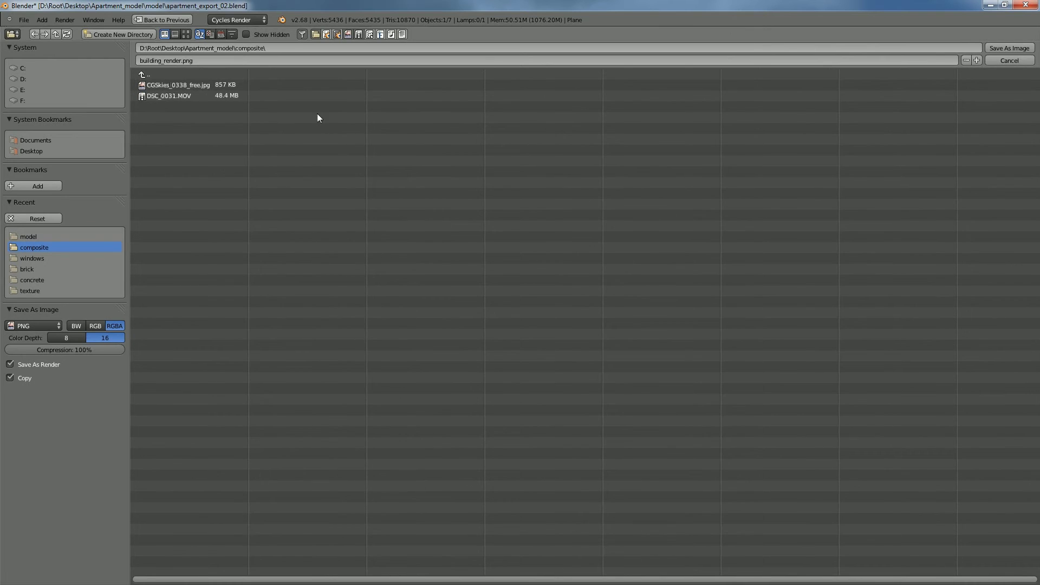
{"action": "left_click", "coordinate": [1002, 48]}
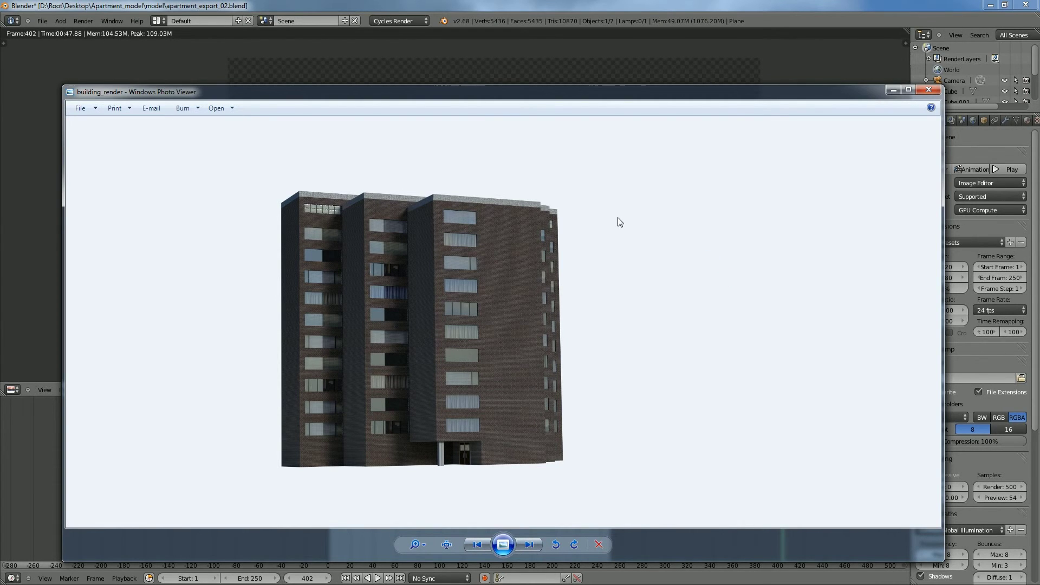
{"action": "scroll", "coordinate": [379, 205], "scroll_direction": "up", "scroll_amount": 2}
{"action": "scroll", "coordinate": [380, 205], "scroll_direction": "down", "scroll_amount": 2}
{"action": "scroll", "coordinate": [474, 332], "scroll_direction": "up", "scroll_amount": 3}
{"action": "scroll", "coordinate": [474, 332], "scroll_direction": "down", "scroll_amount": 1}
{"action": "left_click_drag", "start_coordinate": [473, 330], "coordinate": [499, 344]}
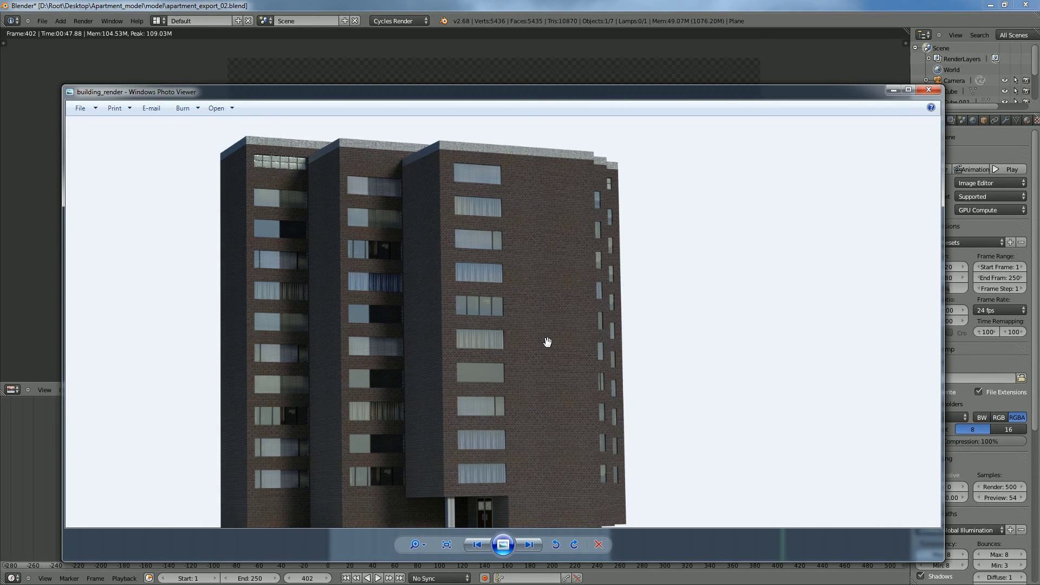
{"action": "mouse_move", "coordinate": [545, 343]}
{"action": "left_mouse_down"}
{"action": "mouse_move", "coordinate": [560, 286]}
{"action": "mouse_move", "coordinate": [558, 328]}
{"action": "left_mouse_up"}
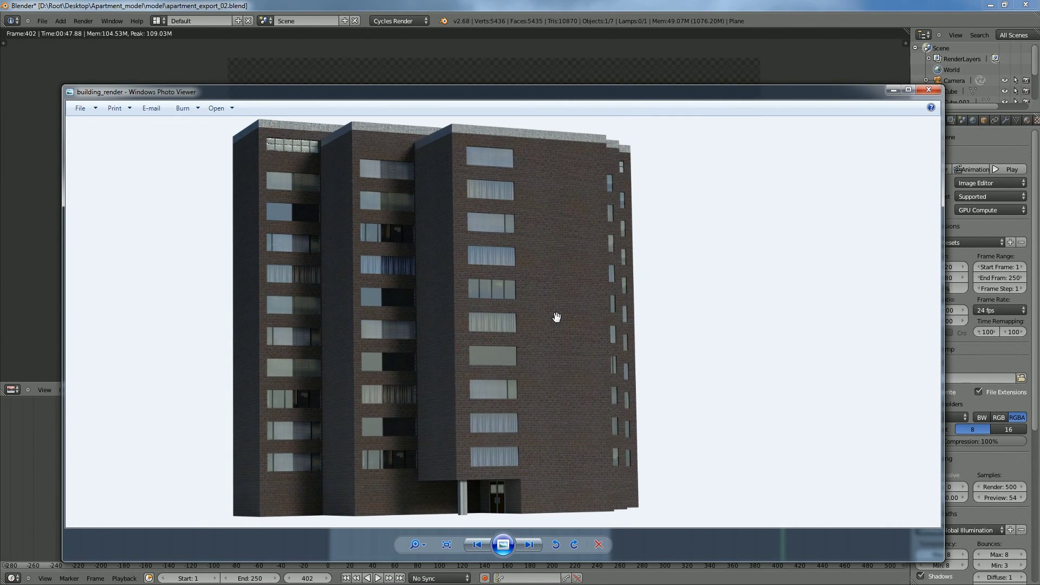
{"action": "scroll", "coordinate": [557, 317], "scroll_direction": "down", "scroll_amount": 1}
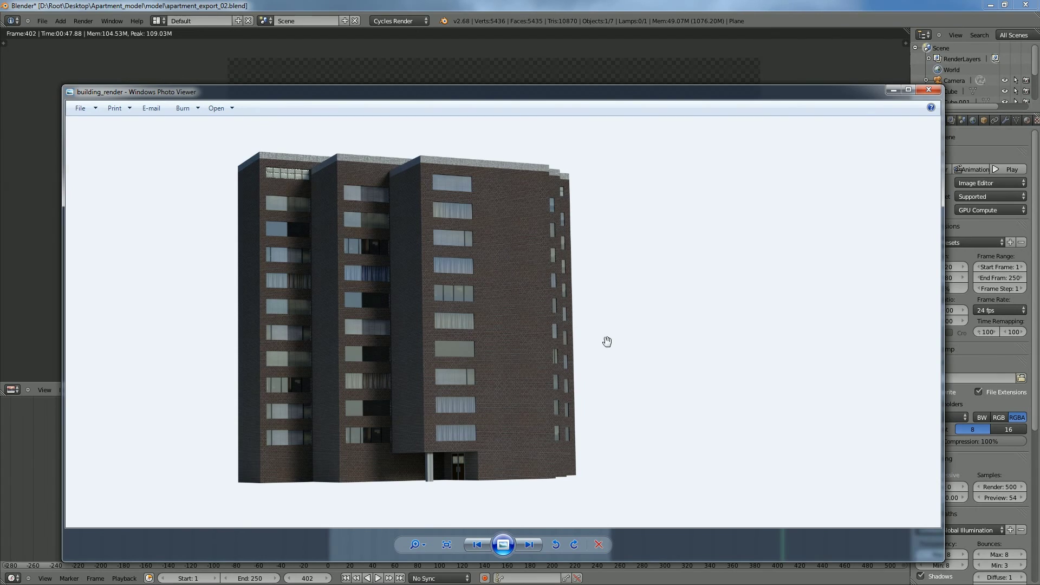